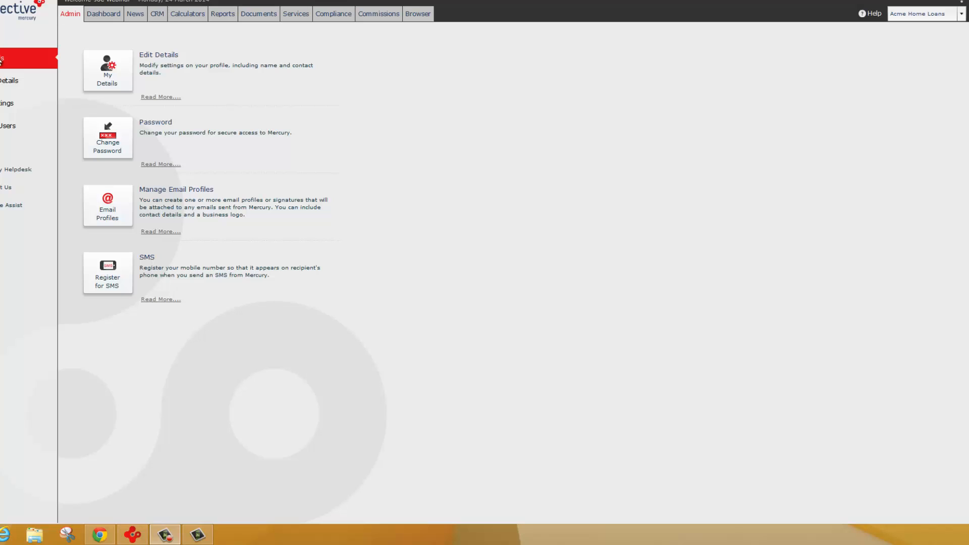
- Review the personal details, contact details and addresses in the user's own profile without changing them
{"action": "left_click", "coordinate": [112, 70]}
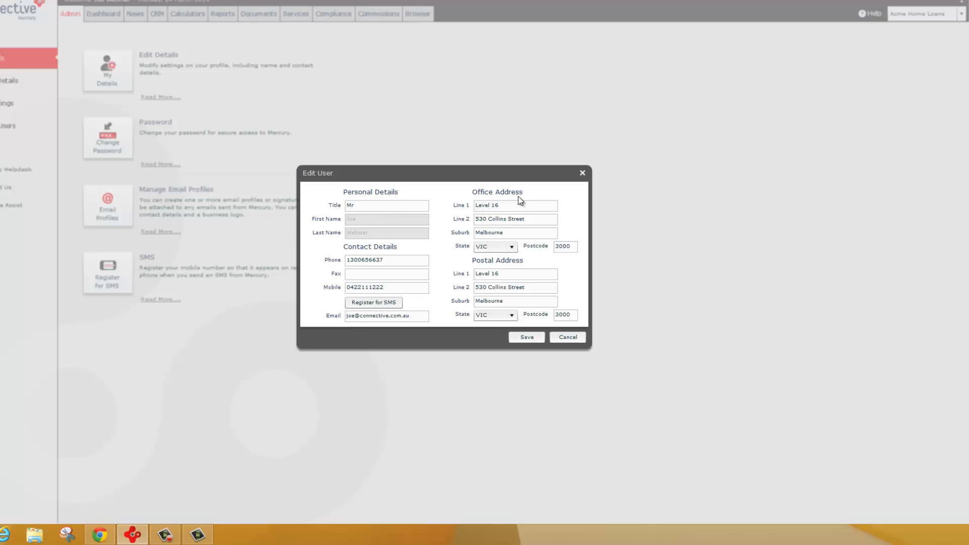
{"action": "left_click", "coordinate": [582, 173]}
- Fill in the new account password and its confirmation in the password update form, and cancel without updating
{"action": "left_click", "coordinate": [123, 139]}
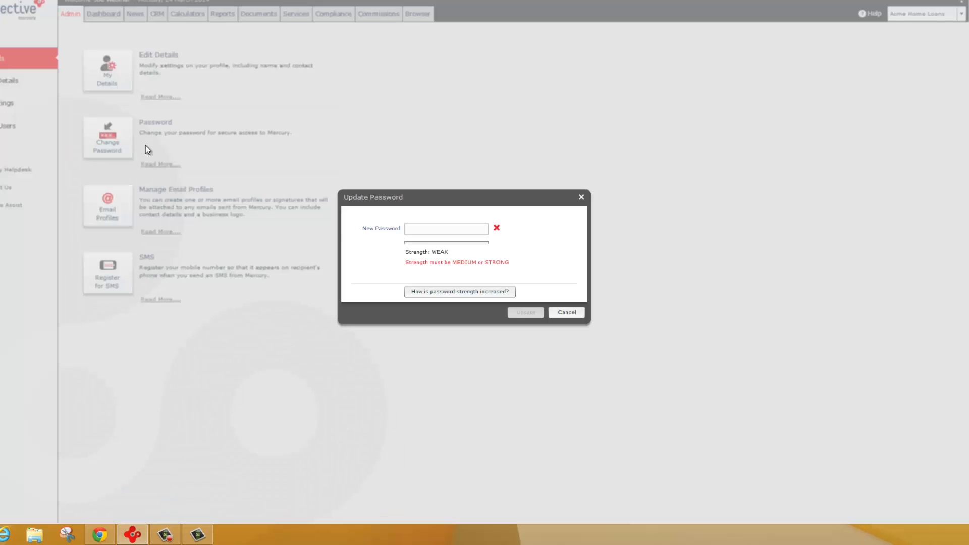
{"action": "left_click", "coordinate": [454, 226]}
{"action": "type", "text": "********"}
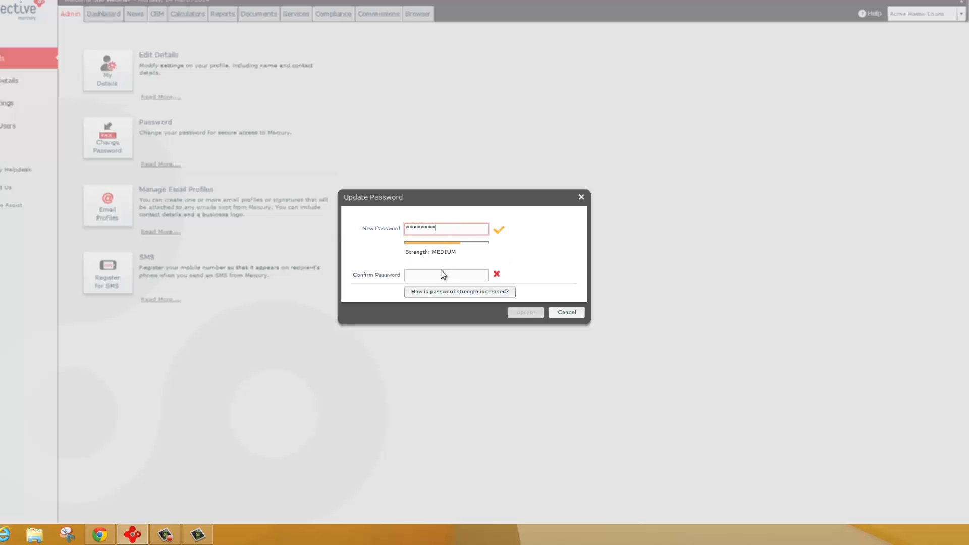
{"action": "left_click", "coordinate": [442, 273]}
{"action": "type", "text": "********"}
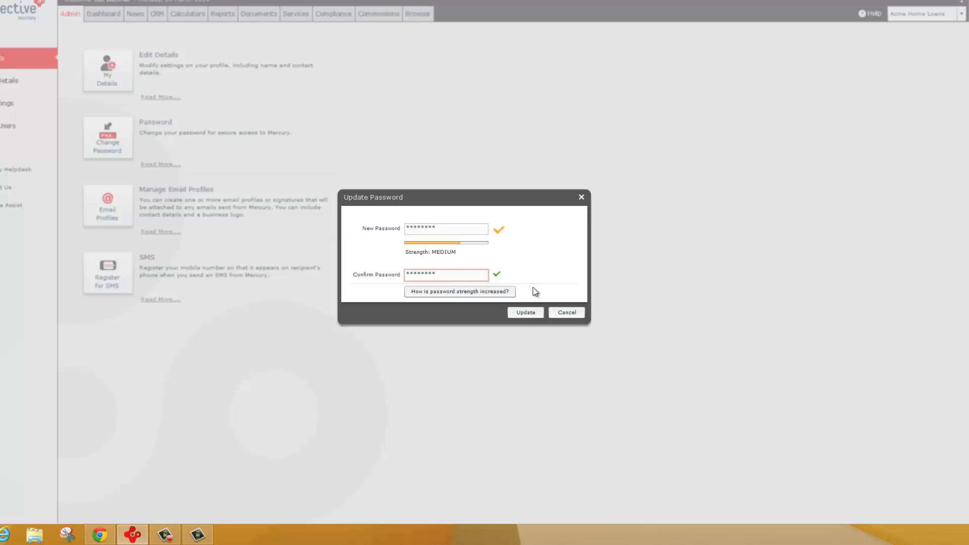
{"action": "left_click", "coordinate": [567, 312]}
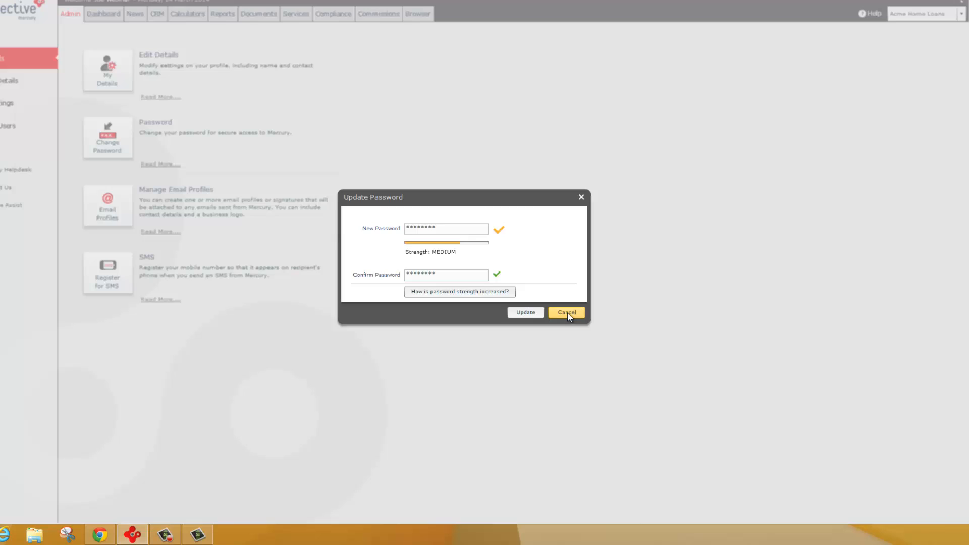
- Review the email profiles list and the mobile number and verification fields of the SMS registration form
{"action": "left_click", "coordinate": [110, 203]}
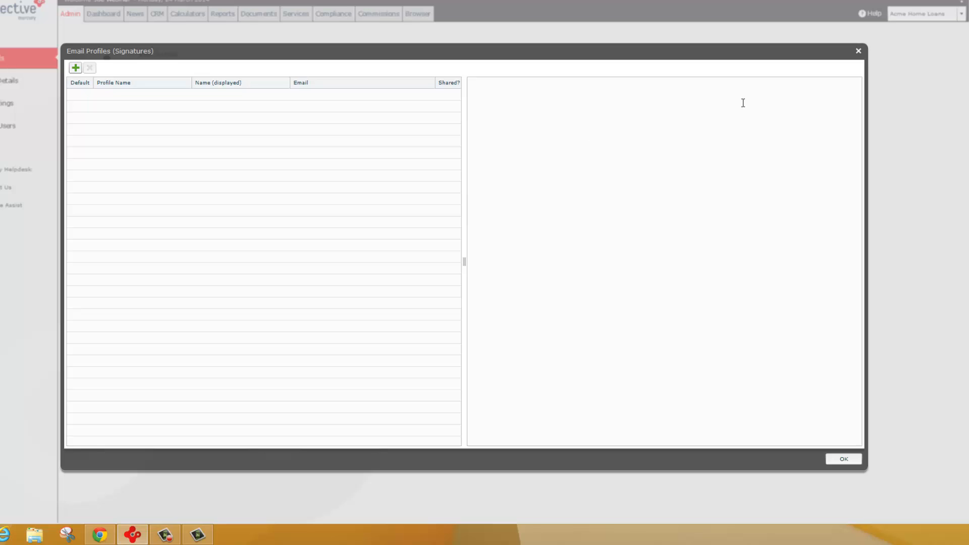
{"action": "left_click", "coordinate": [858, 51]}
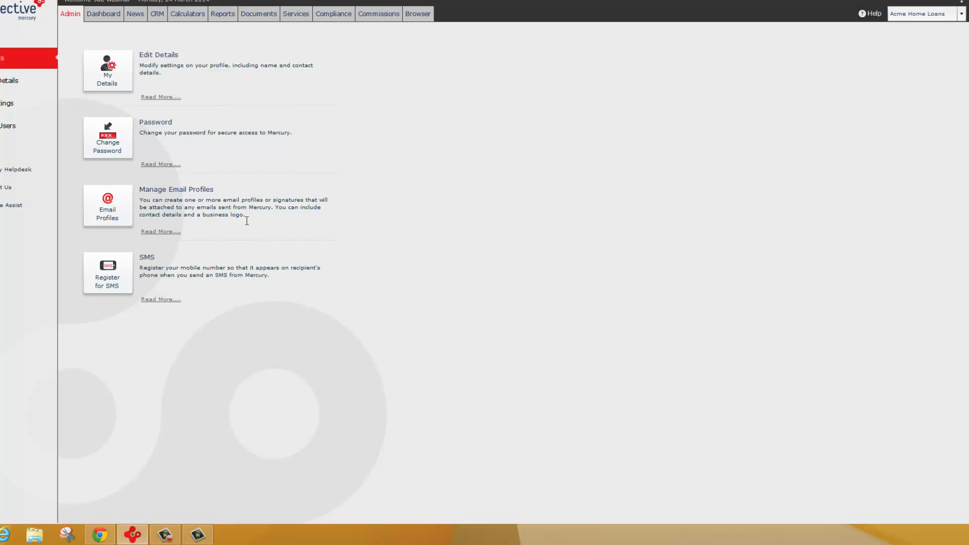
{"action": "left_click", "coordinate": [110, 269]}
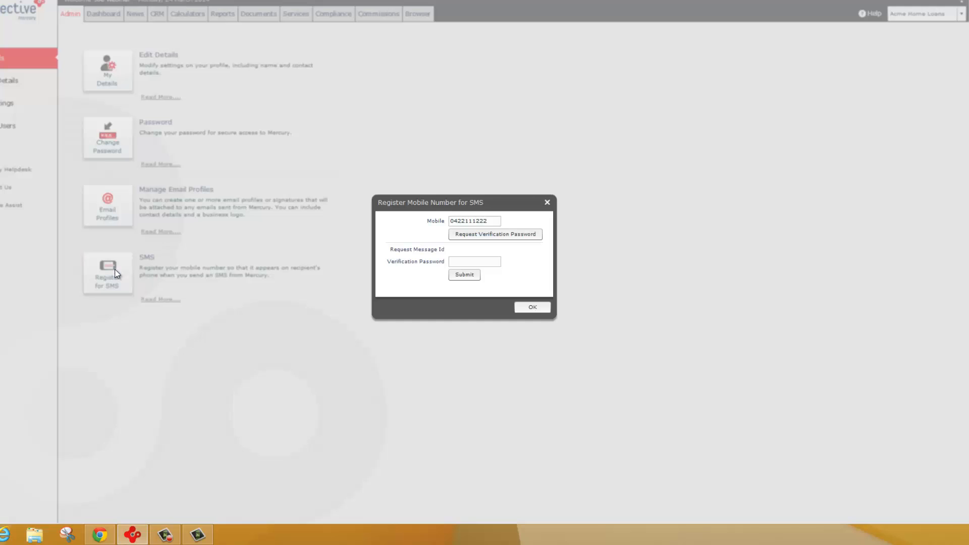
{"action": "double_click", "coordinate": [466, 222]}
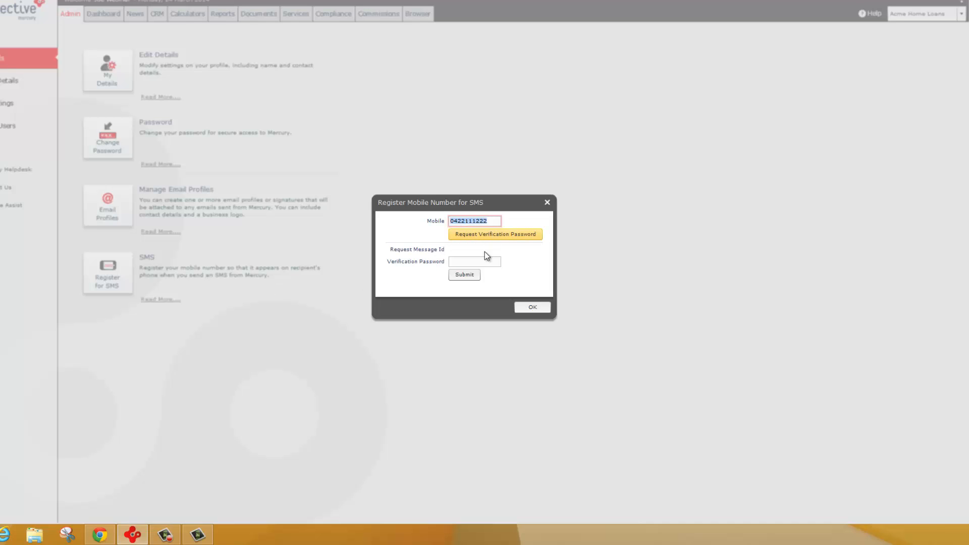
{"action": "left_click", "coordinate": [477, 262]}
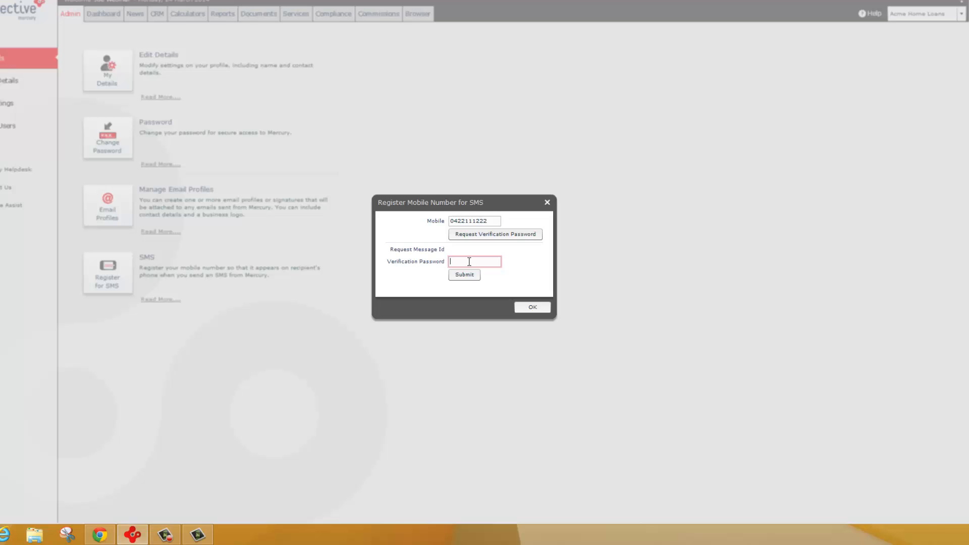
{"action": "double_click", "coordinate": [492, 221]}
{"action": "left_click", "coordinate": [458, 261]}
{"action": "left_click", "coordinate": [547, 202]}
- Review the partner's business details and the company logo used for document merges, leaving both unchanged
{"action": "left_click", "coordinate": [12, 86]}
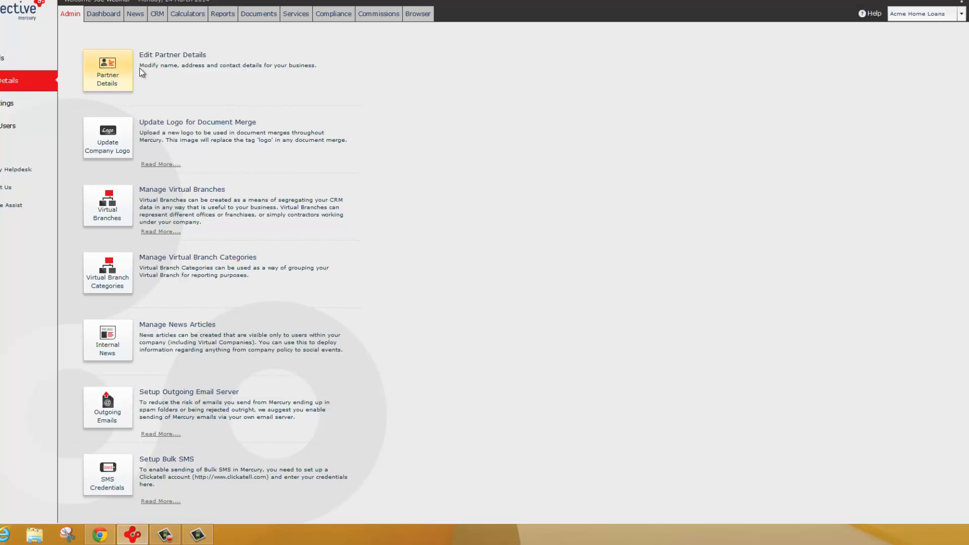
{"action": "left_click", "coordinate": [107, 76]}
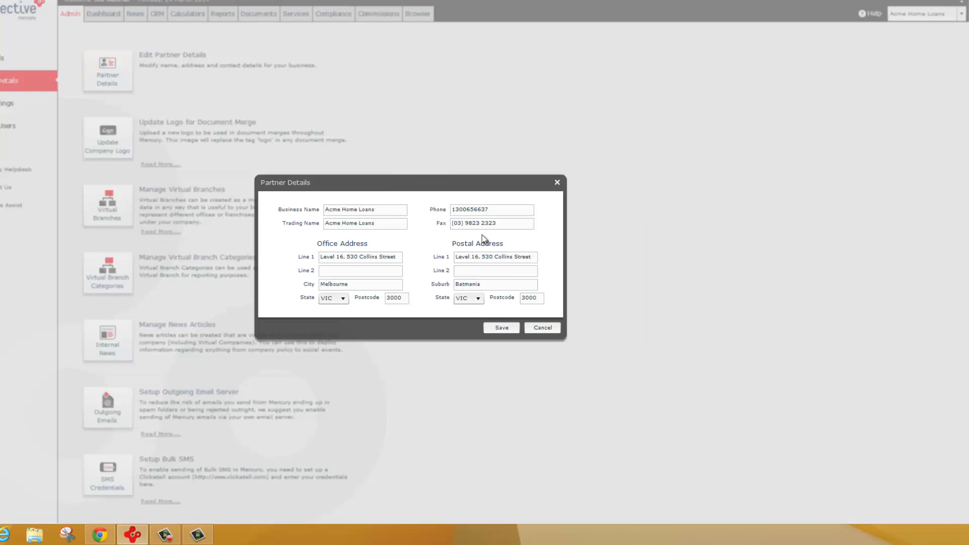
{"action": "left_click_drag", "start_coordinate": [384, 210], "coordinate": [309, 209]}
{"action": "left_click", "coordinate": [378, 212]}
{"action": "left_click", "coordinate": [541, 328]}
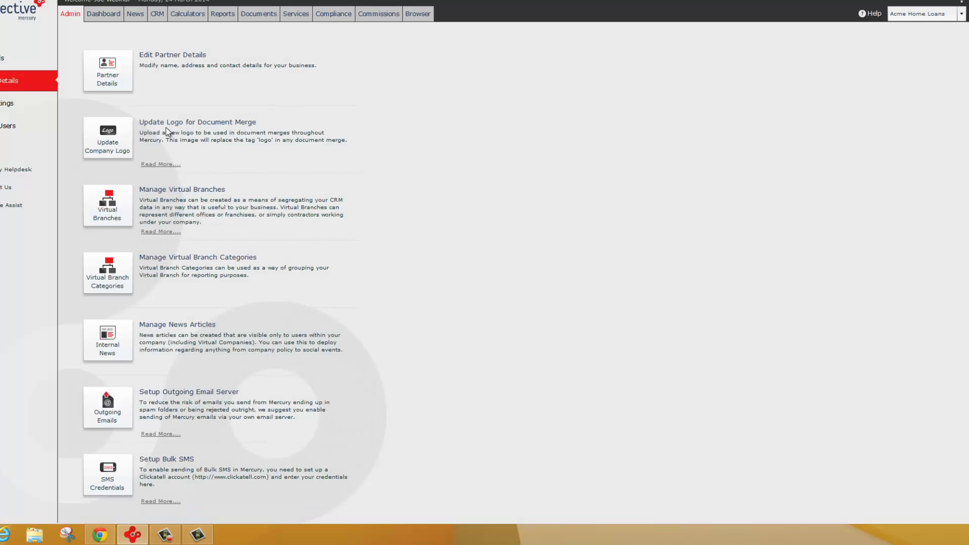
{"action": "left_click", "coordinate": [119, 142]}
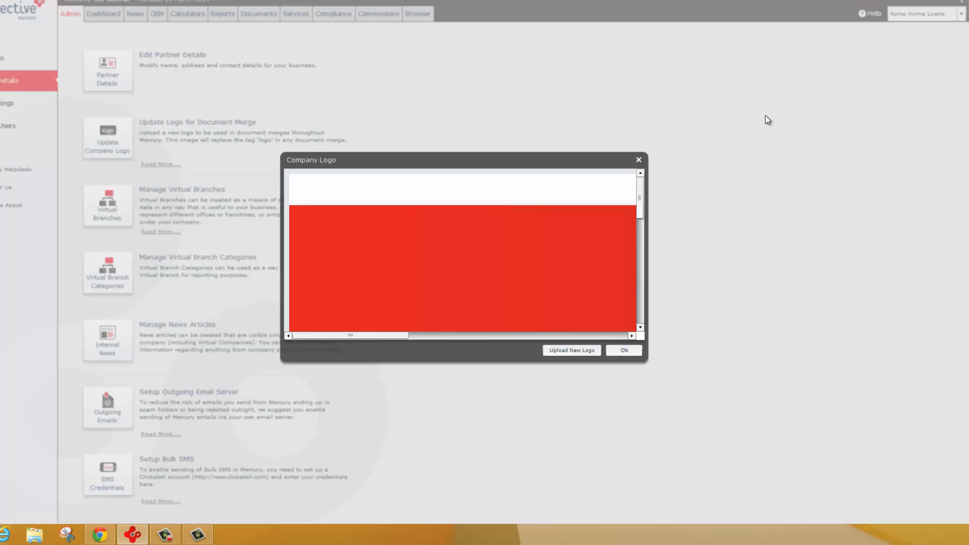
{"action": "left_click", "coordinate": [639, 160]}
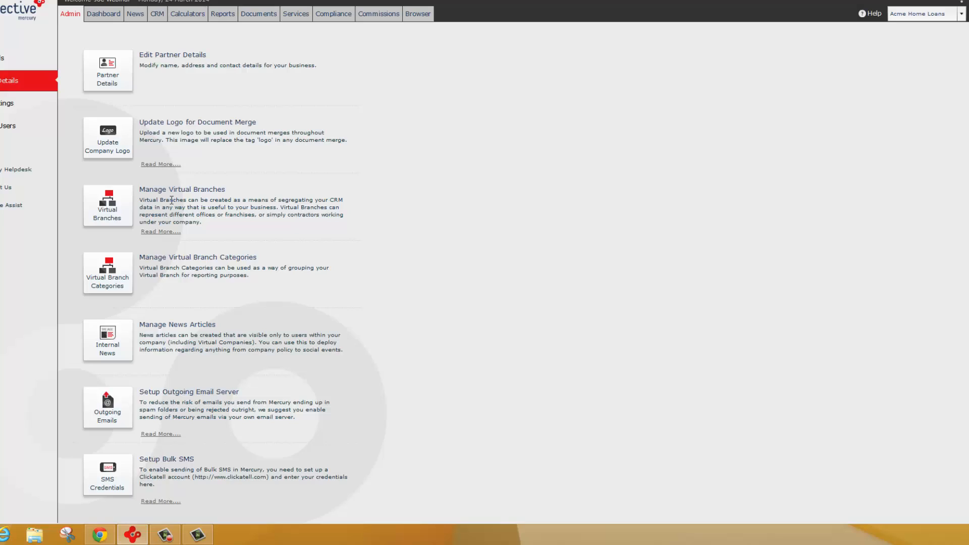
- Rename the first "New Virtual Branch" entry under Acme Home Loans to "Rename"
{"action": "left_click", "coordinate": [113, 204]}
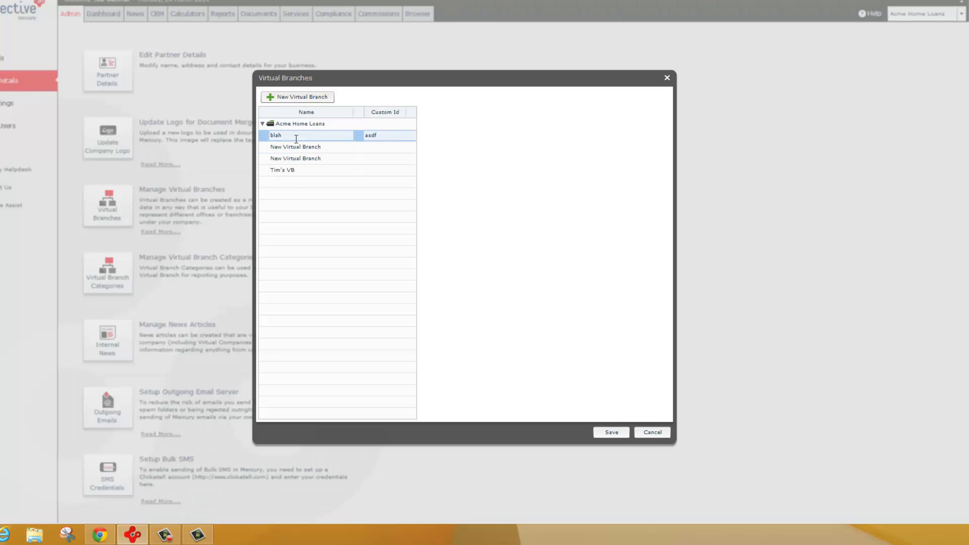
{"action": "left_click", "coordinate": [329, 146]}
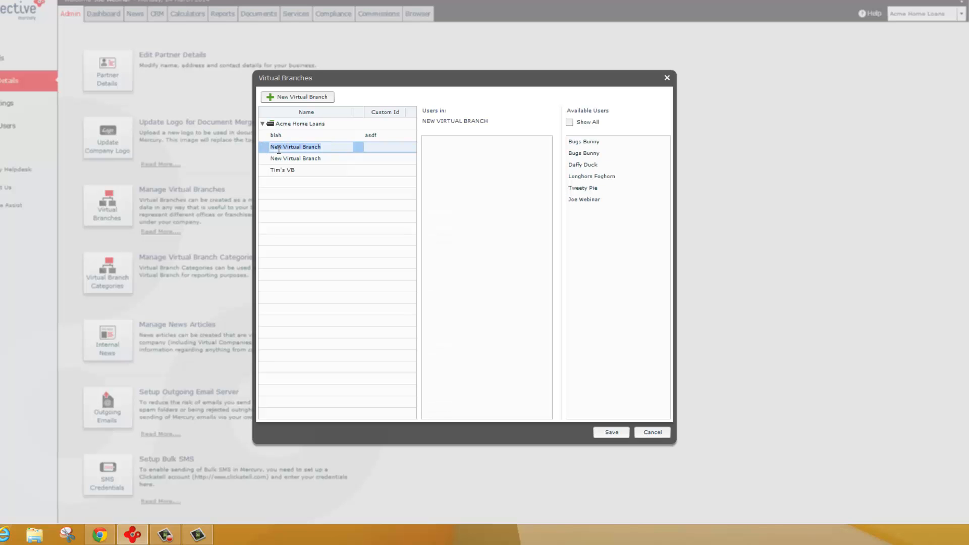
{"action": "key", "text": "BackSpace"}
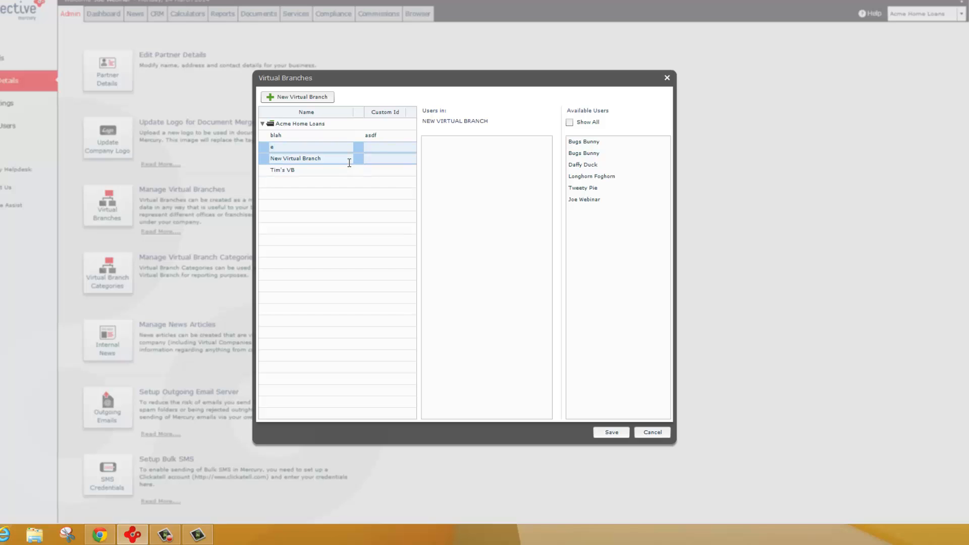
{"action": "type", "text": "Rename"}
{"action": "key", "text": "Return"}
- Assign the first available user to the "Rename" virtual branch and save the virtual branches
{"action": "left_click", "coordinate": [311, 161]}
{"action": "left_click", "coordinate": [308, 148]}
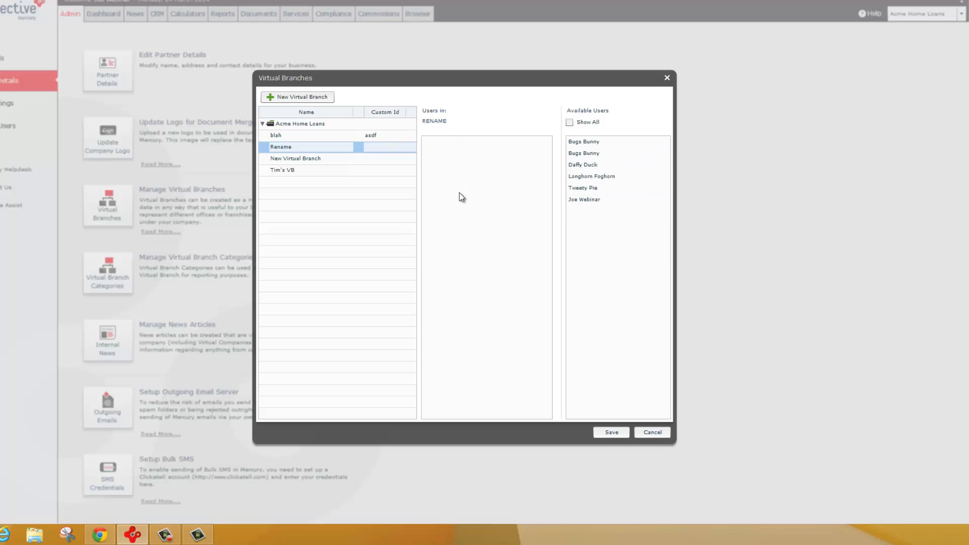
{"action": "left_click_drag", "start_coordinate": [585, 144], "coordinate": [472, 161]}
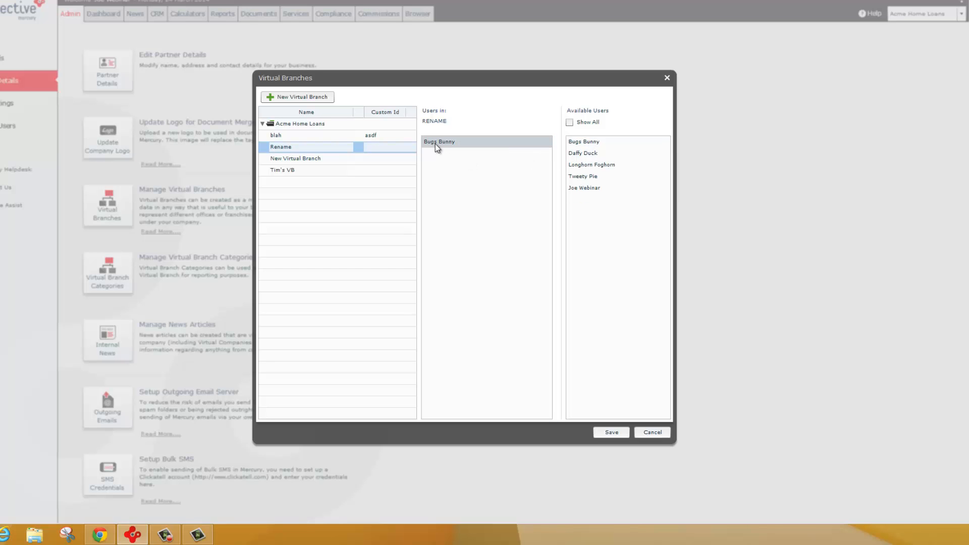
{"action": "left_click", "coordinate": [608, 430]}
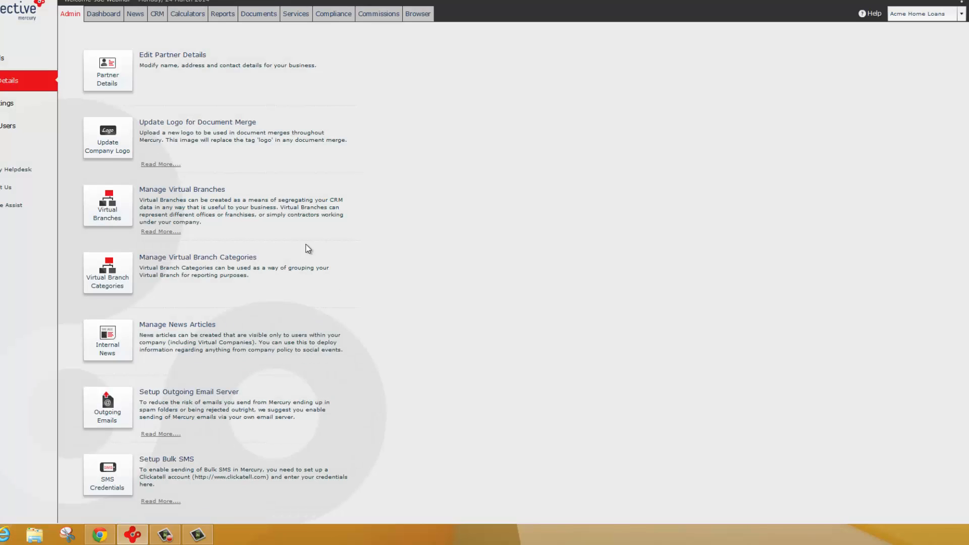
- Review the virtual branch categories and the branches that can be included in the Victoria category
{"action": "left_click", "coordinate": [109, 278]}
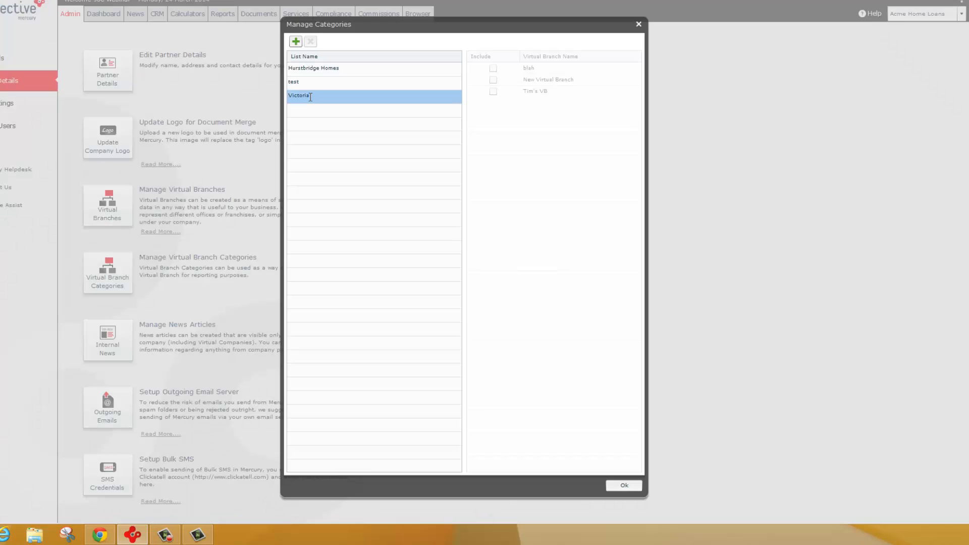
{"action": "left_click", "coordinate": [307, 96]}
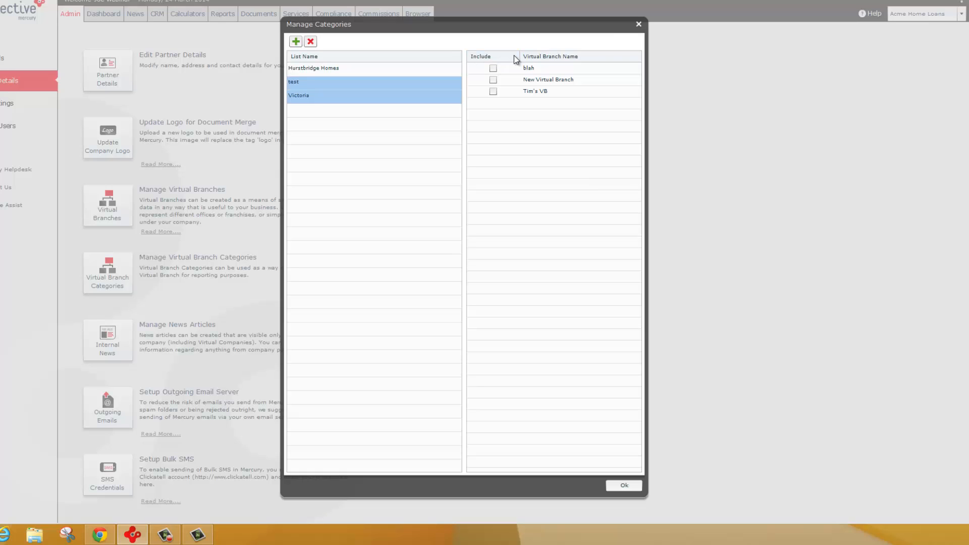
{"action": "left_click", "coordinate": [638, 25]}
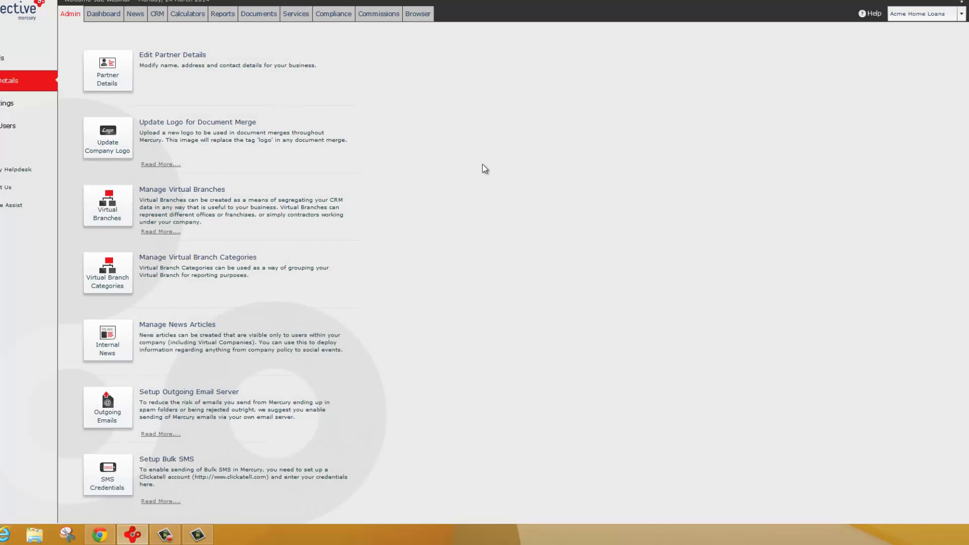
- Review the internal news list and the headline, summary and content fields of a blank news item without saving
{"action": "left_click", "coordinate": [121, 340]}
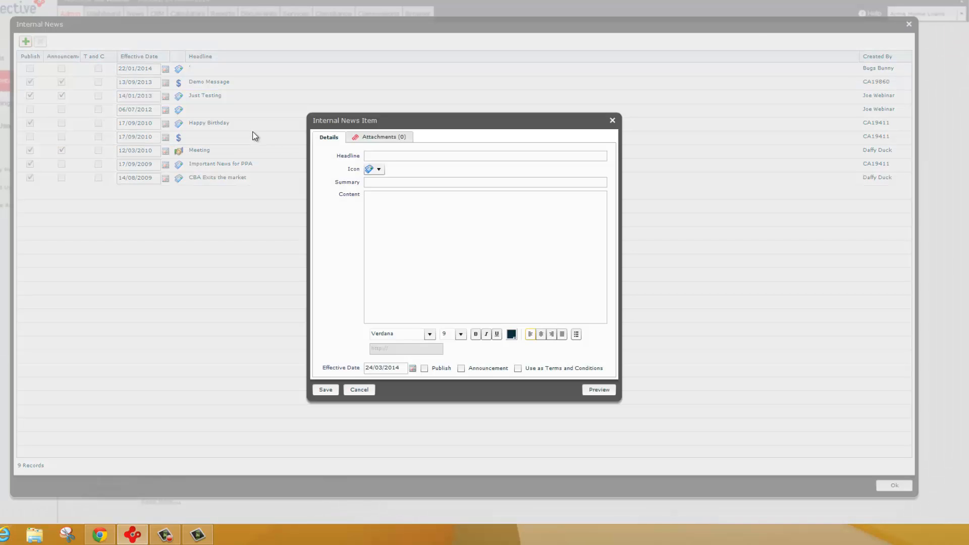
{"action": "left_click", "coordinate": [378, 154]}
{"action": "left_click", "coordinate": [390, 182]}
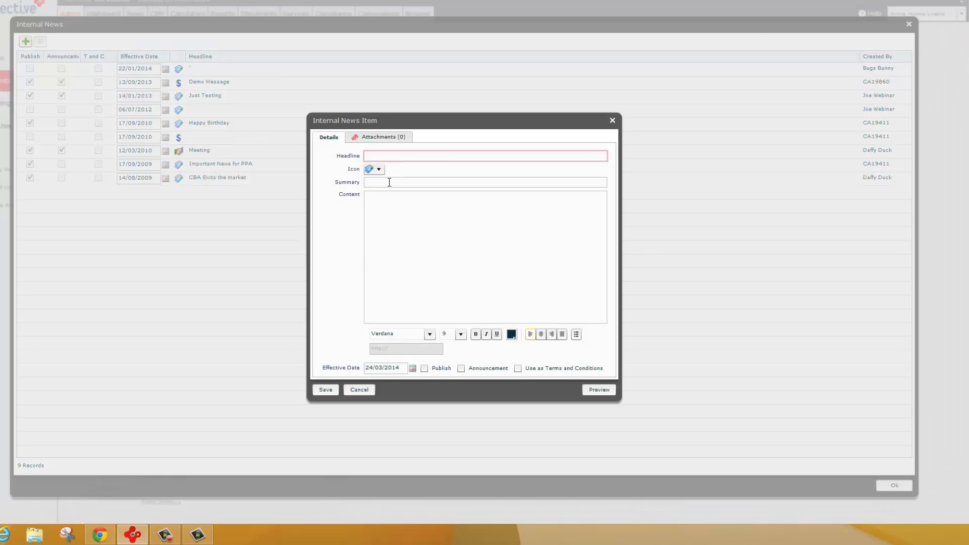
{"action": "left_click", "coordinate": [391, 201]}
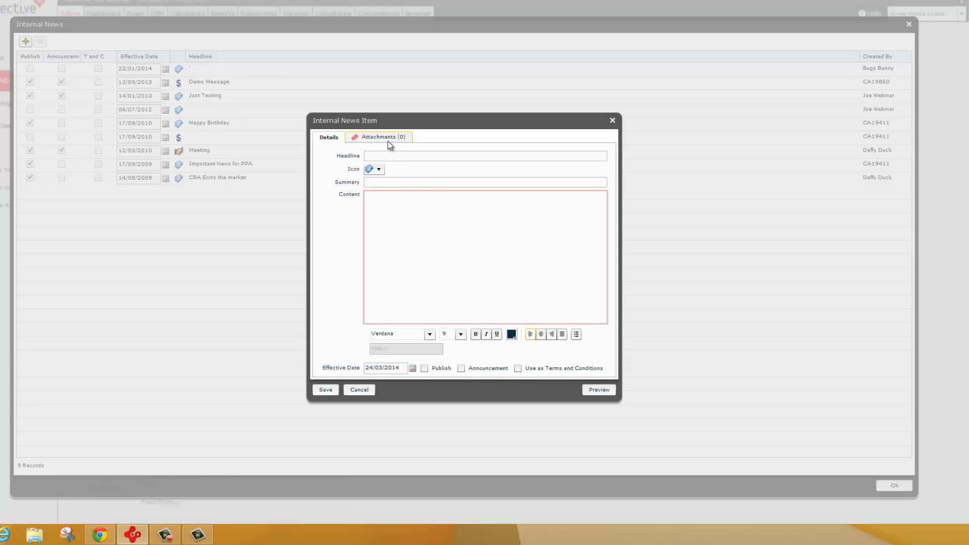
{"action": "left_click", "coordinate": [612, 121]}
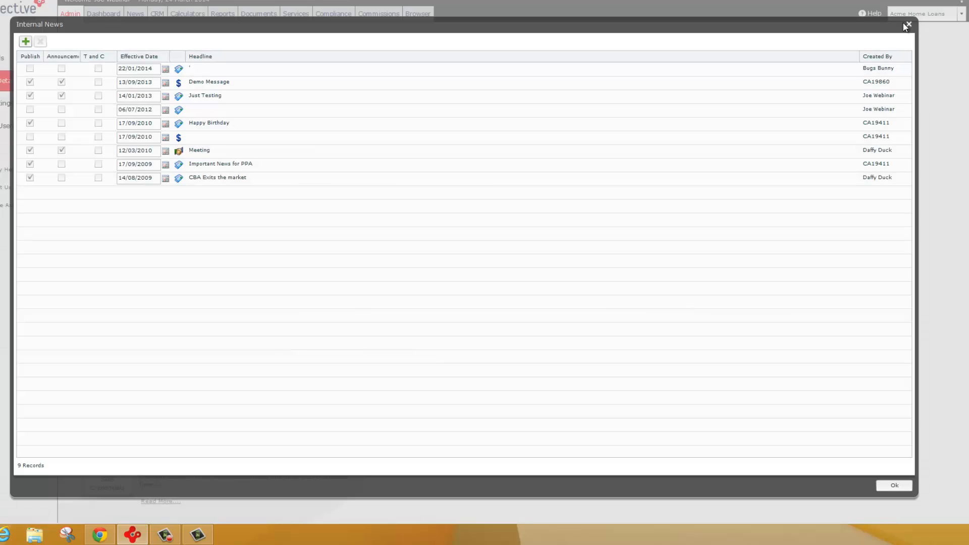
{"action": "left_click", "coordinate": [909, 24]}
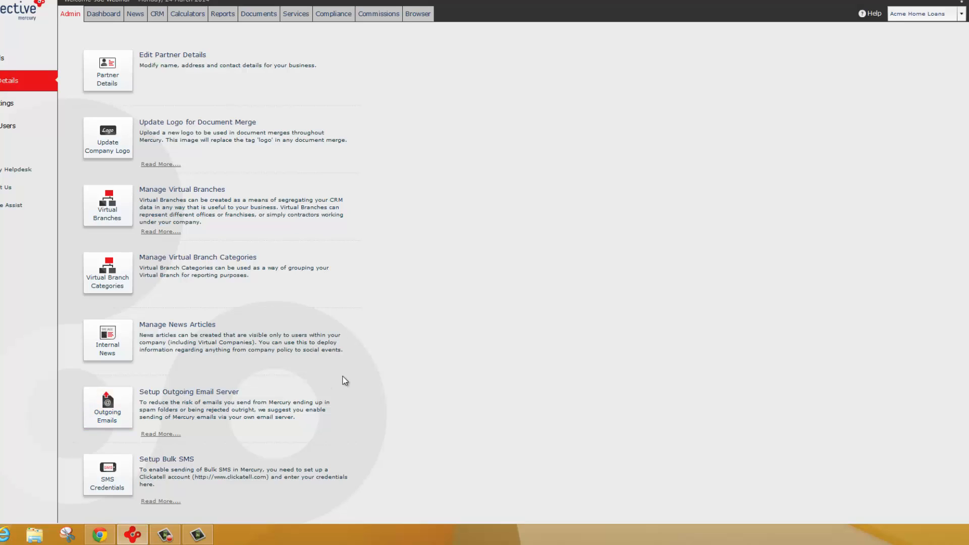
- Review the Clickatell account credential fields for bulk SMS and close the form without saving
{"action": "left_click", "coordinate": [110, 476]}
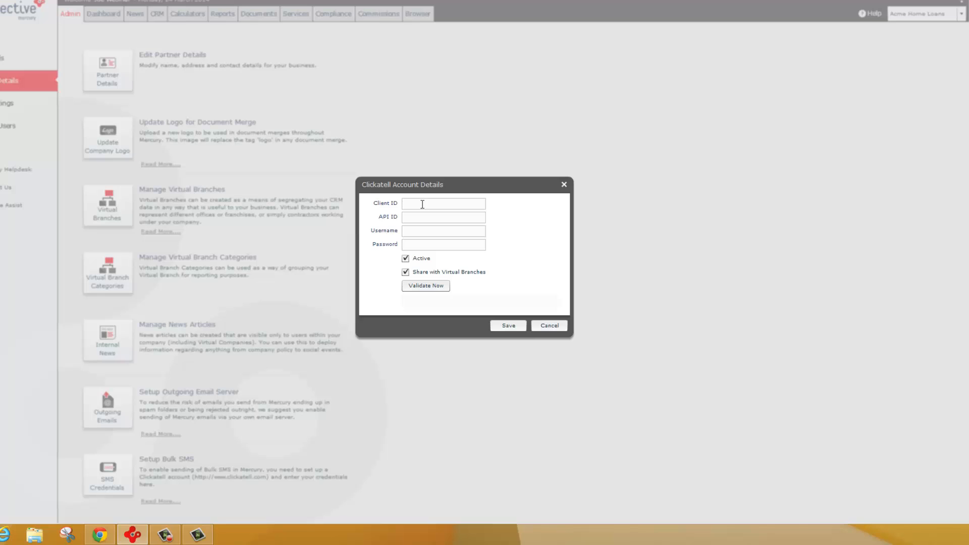
{"action": "left_click", "coordinate": [415, 244]}
{"action": "left_click", "coordinate": [549, 326]}
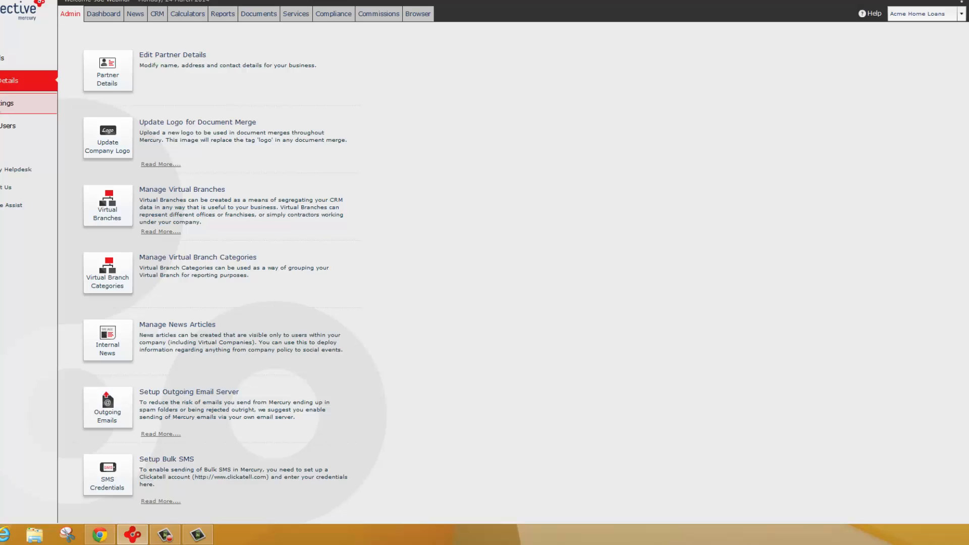
- Review the Loan Categories items in the CRM settings' List Editor, open the "3 year fixed" item for renaming, and close without saving
{"action": "left_click", "coordinate": [8, 103]}
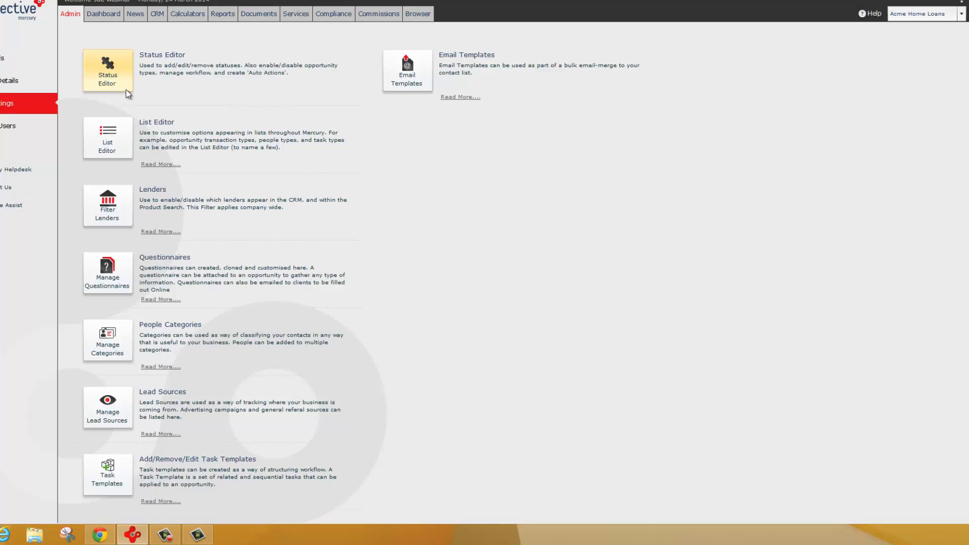
{"action": "left_click", "coordinate": [111, 141]}
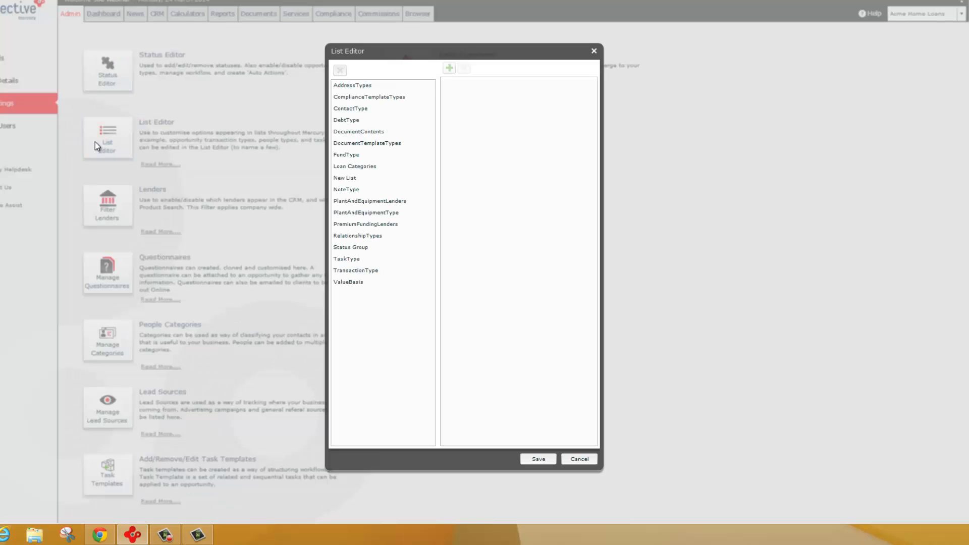
{"action": "left_click", "coordinate": [356, 168]}
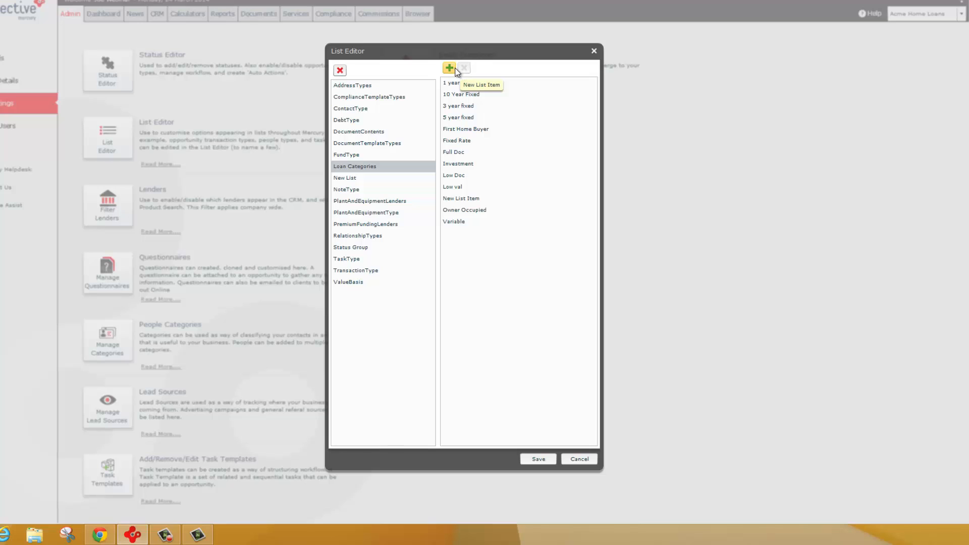
{"action": "left_click", "coordinate": [461, 106]}
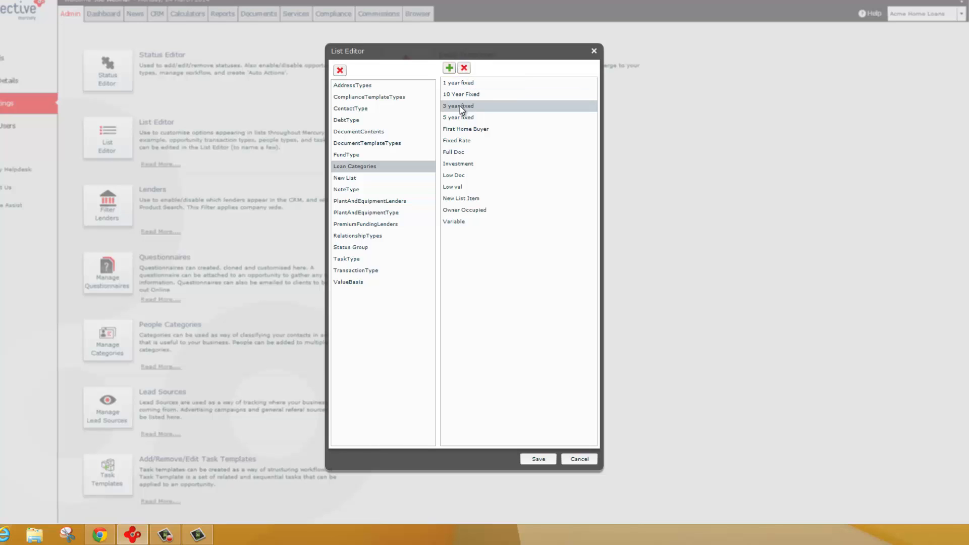
{"action": "left_click", "coordinate": [461, 107]}
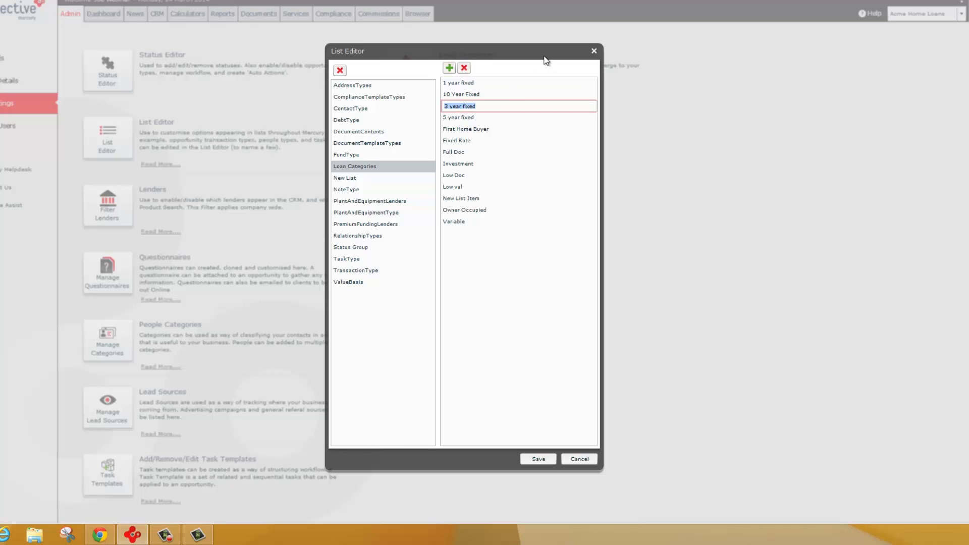
{"action": "left_click", "coordinate": [594, 52]}
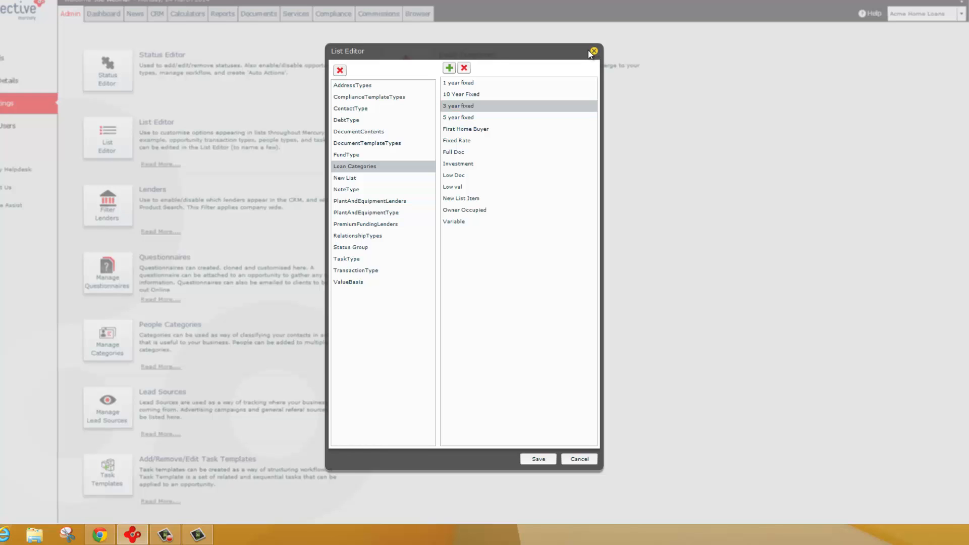
- Review the company-wide lender filter and the list of master and custom questionnaires
{"action": "left_click", "coordinate": [121, 211]}
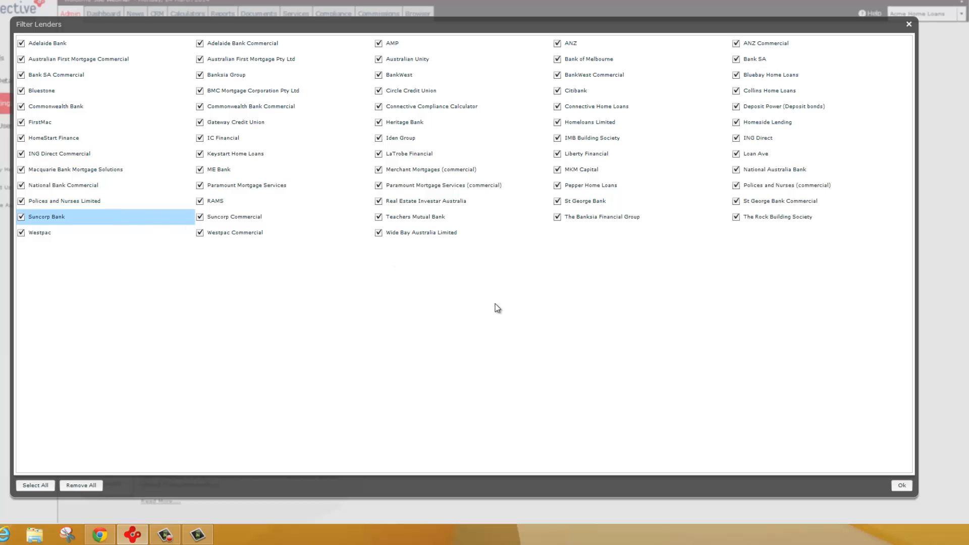
{"action": "left_click", "coordinate": [901, 486]}
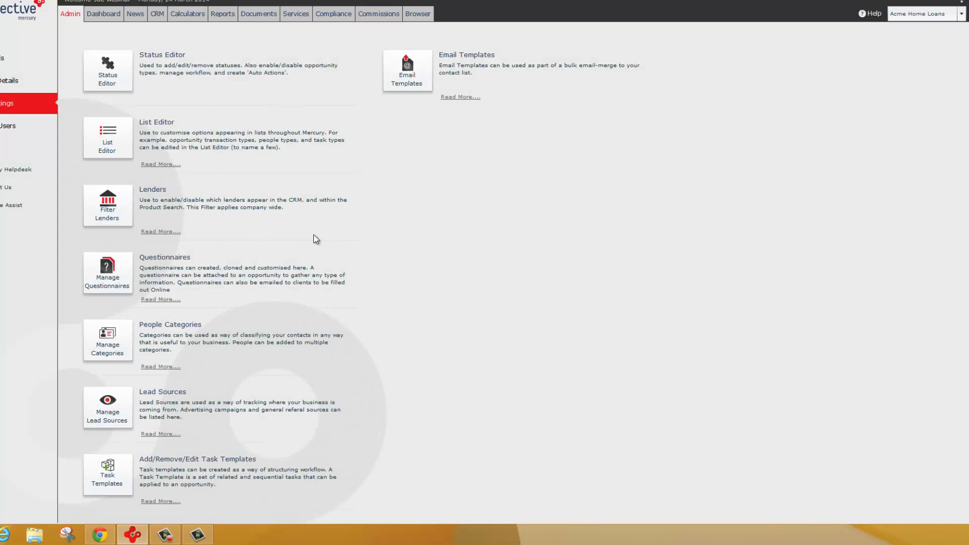
{"action": "left_click", "coordinate": [111, 271]}
{"action": "left_click", "coordinate": [139, 129]}
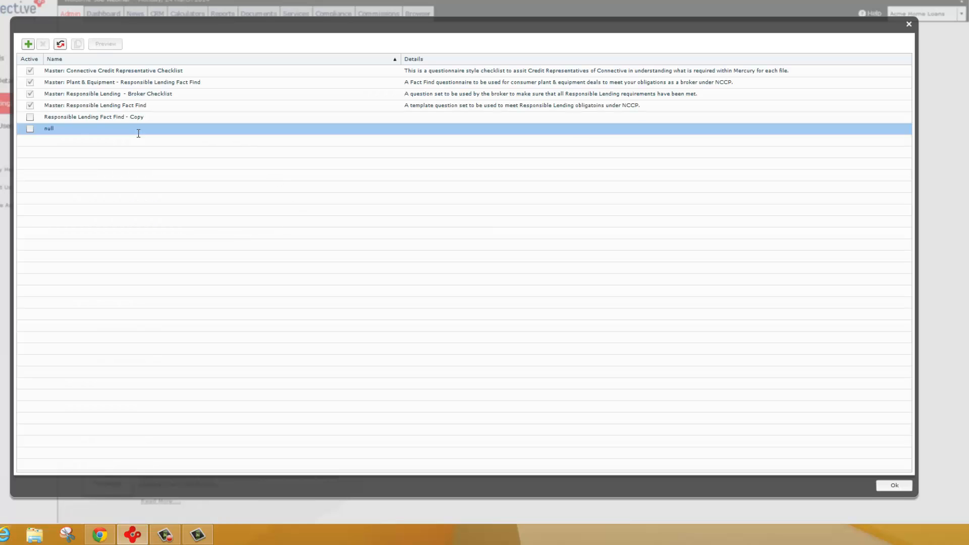
{"action": "left_click", "coordinate": [108, 116]}
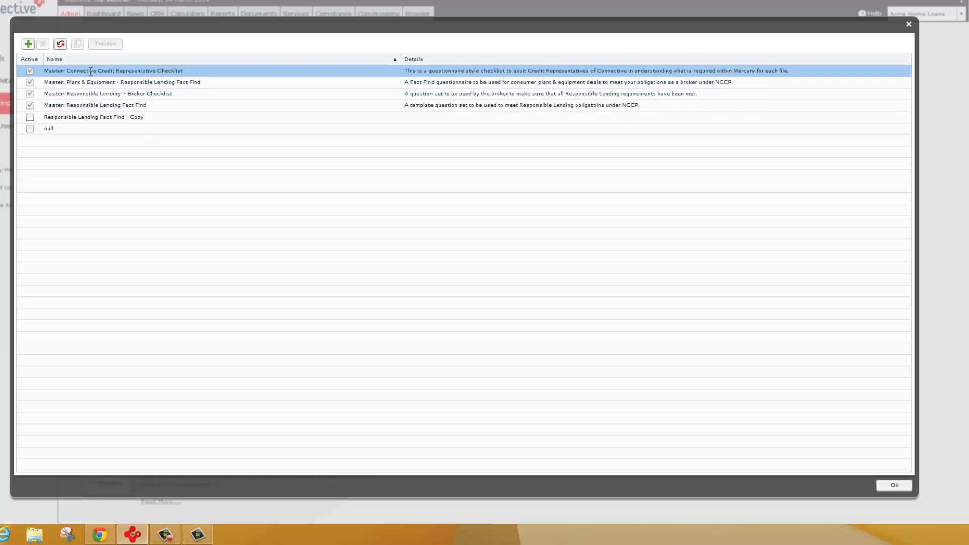
{"action": "left_click", "coordinate": [54, 116]}
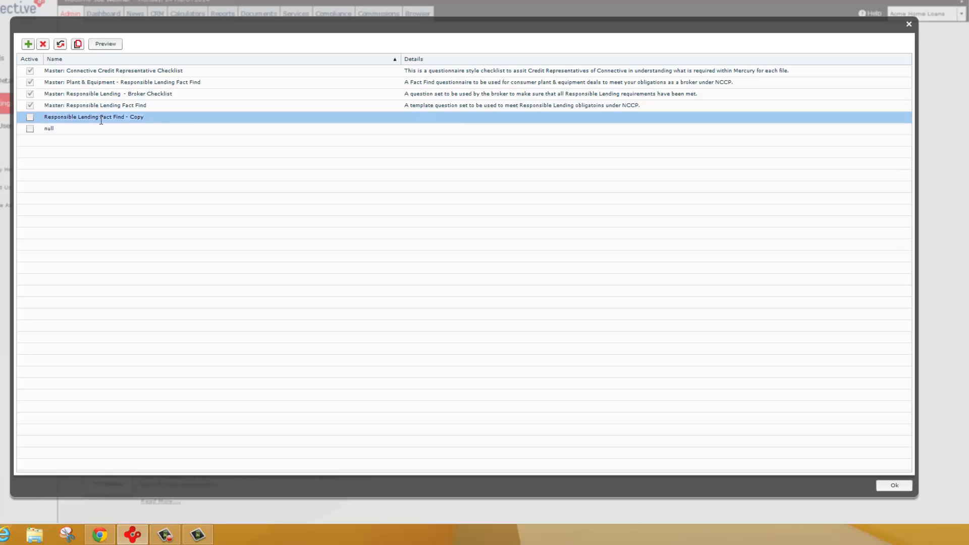
{"action": "left_click", "coordinate": [43, 107]}
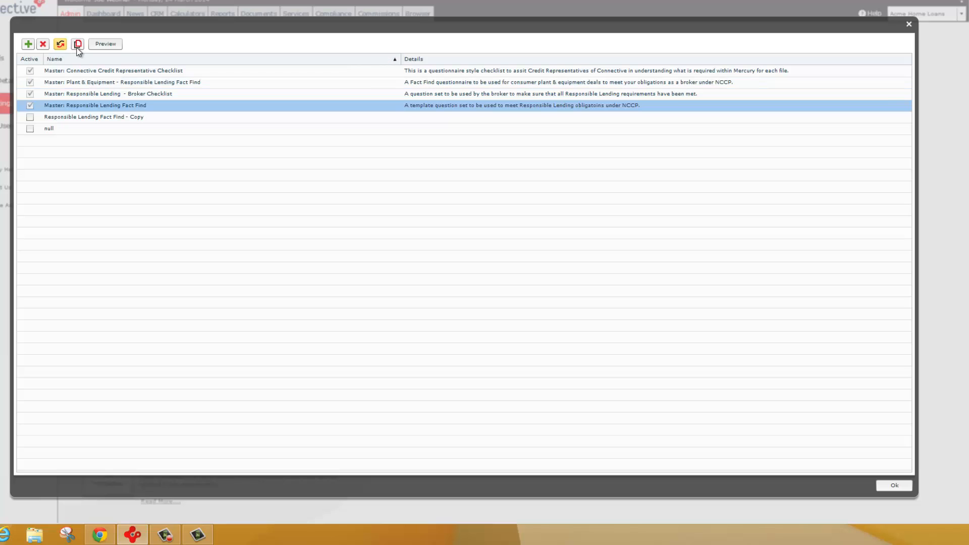
{"action": "left_click", "coordinate": [77, 116]}
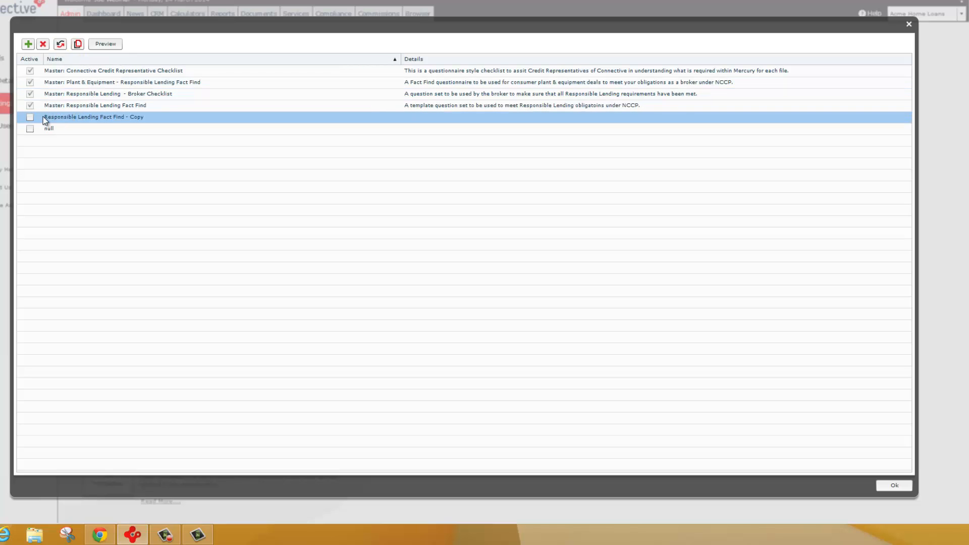
- Review the modules, questions, introduction and email text of the "Responsible Lending Fact Find - Copy" questionnaire, and save and exit it
{"action": "double_click", "coordinate": [87, 119]}
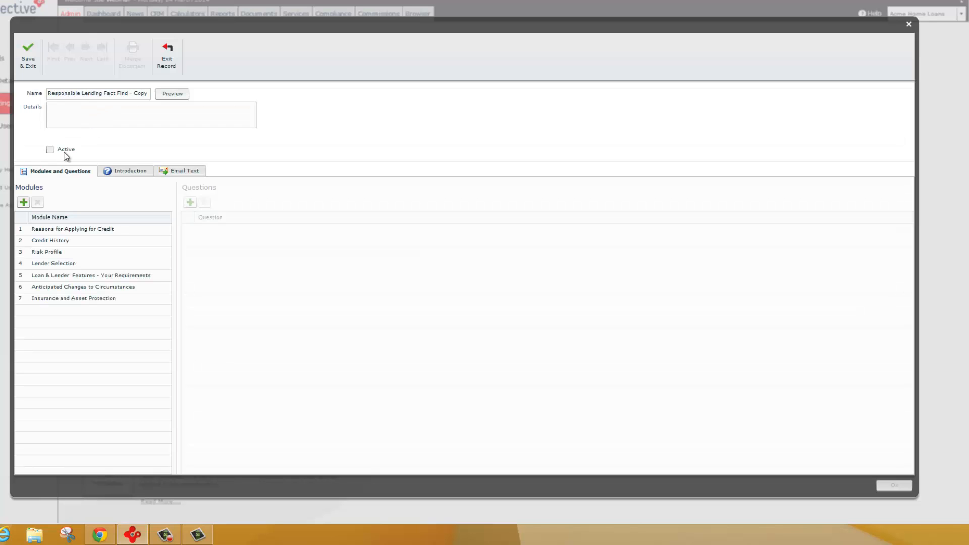
{"action": "left_click", "coordinate": [59, 251]}
{"action": "left_click", "coordinate": [63, 274]}
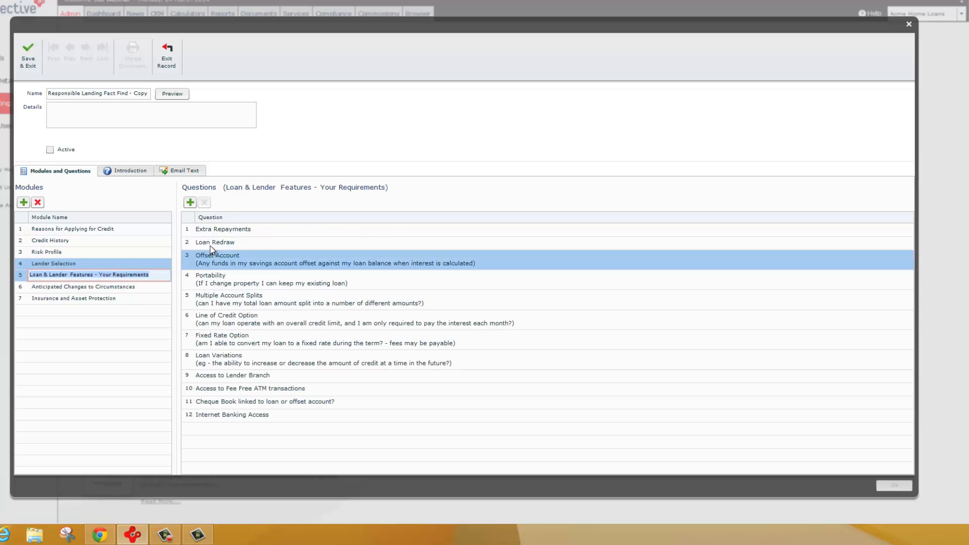
{"action": "left_click", "coordinate": [134, 174]}
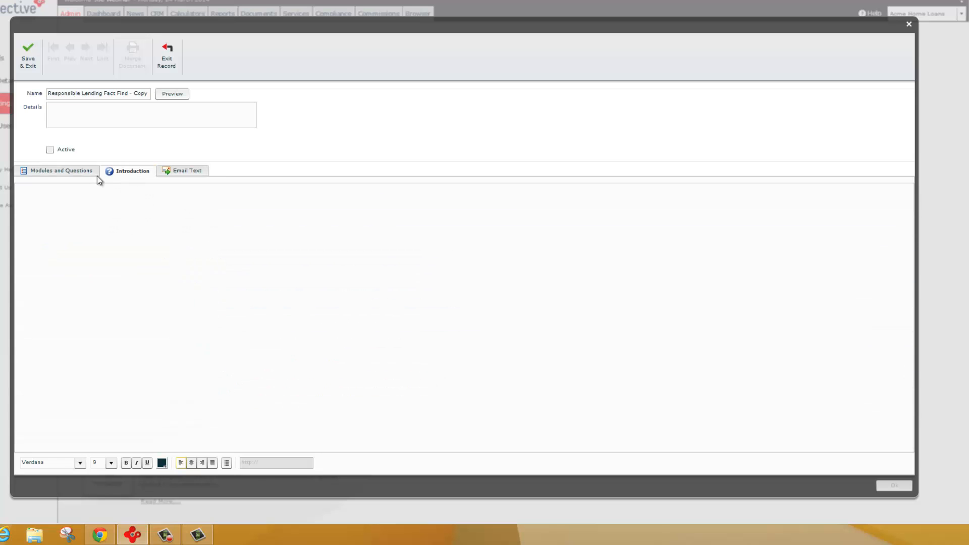
{"action": "left_click", "coordinate": [180, 173]}
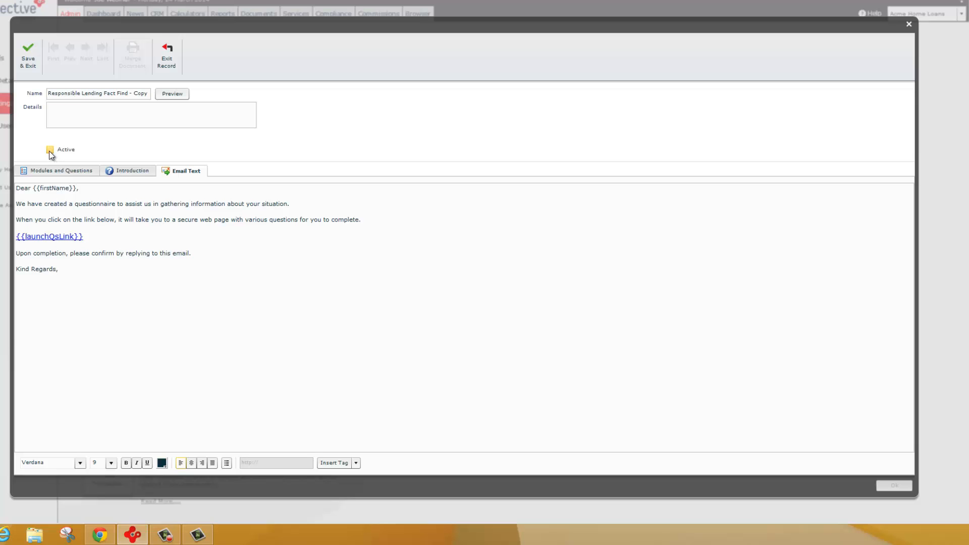
{"action": "left_click", "coordinate": [29, 58]}
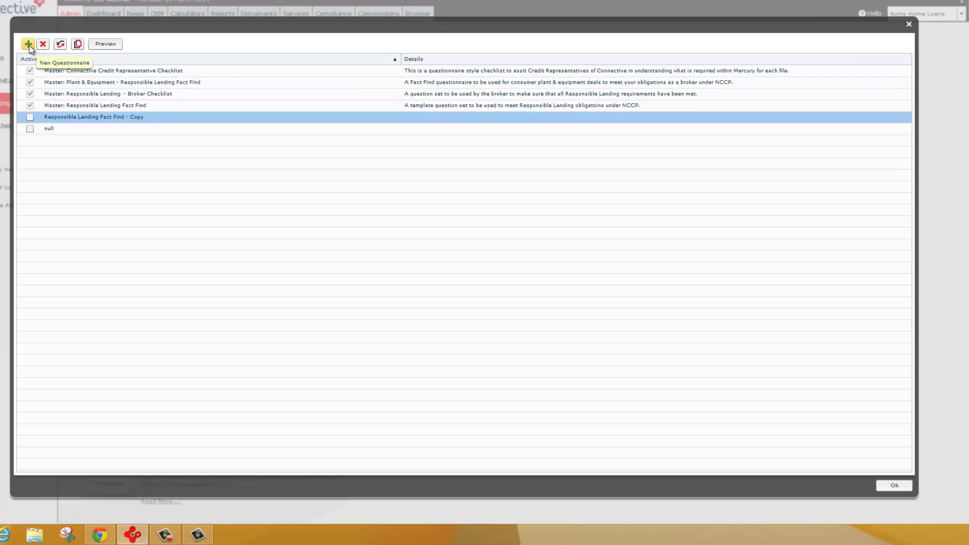
- Look at the form for a blank new questionnaire, exit the record, and close the questionnaire list
{"action": "left_click", "coordinate": [29, 45]}
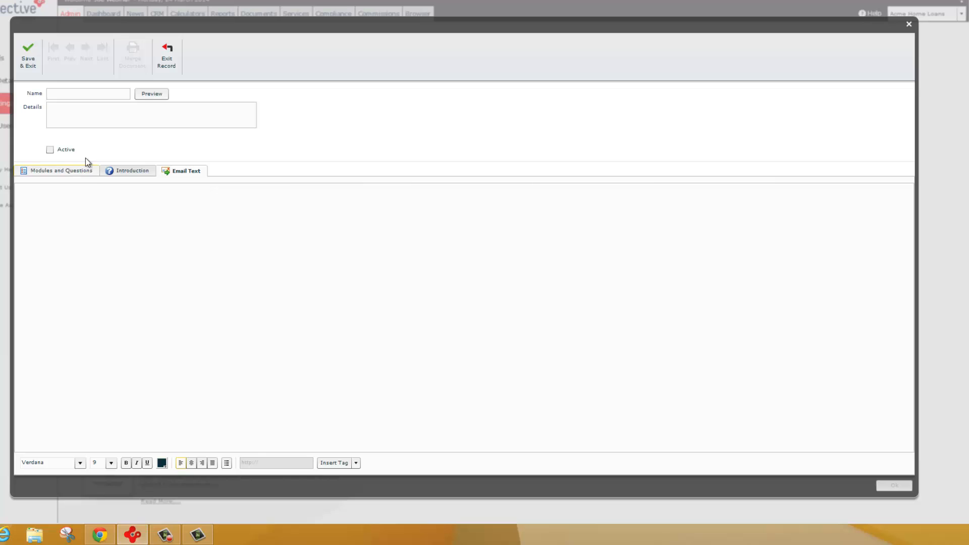
{"action": "left_click", "coordinate": [171, 51]}
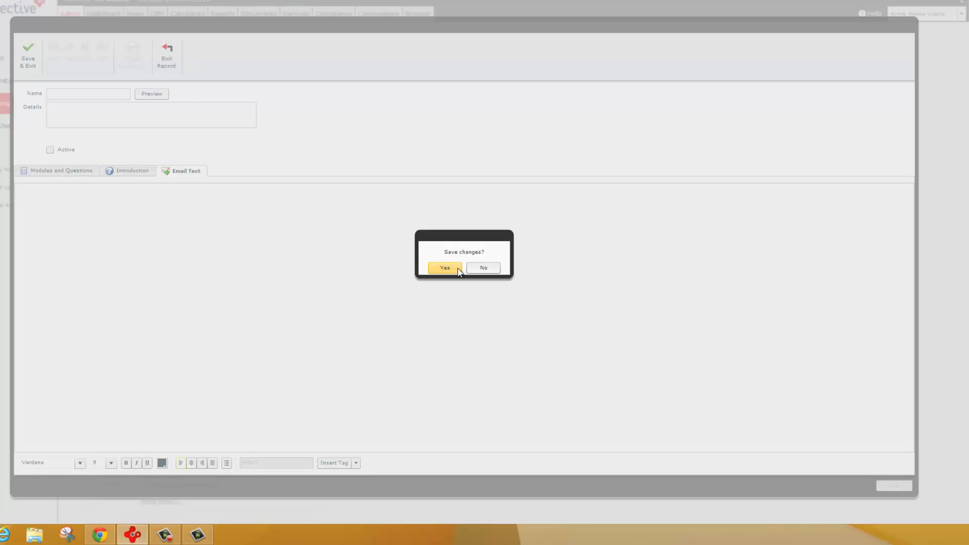
{"action": "key", "text": "Return"}
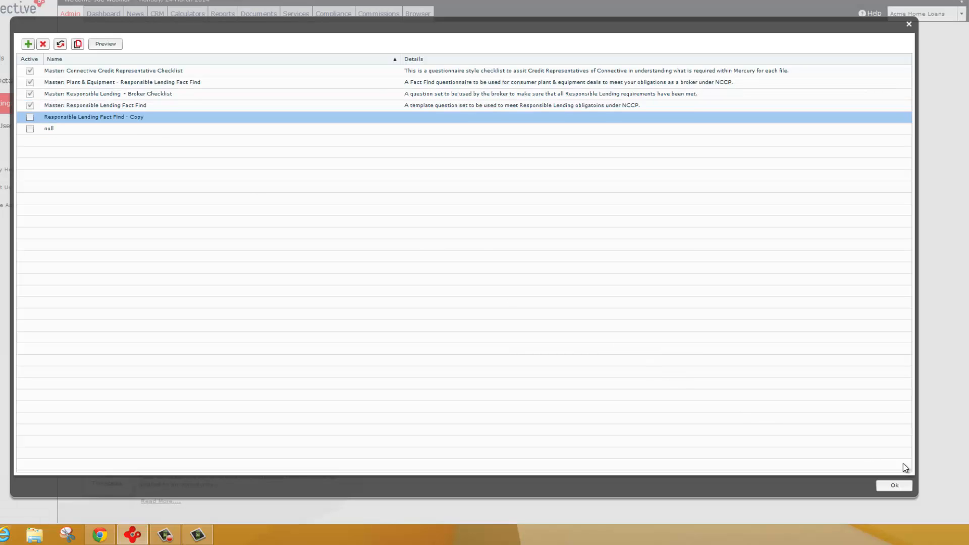
{"action": "left_click", "coordinate": [894, 485]}
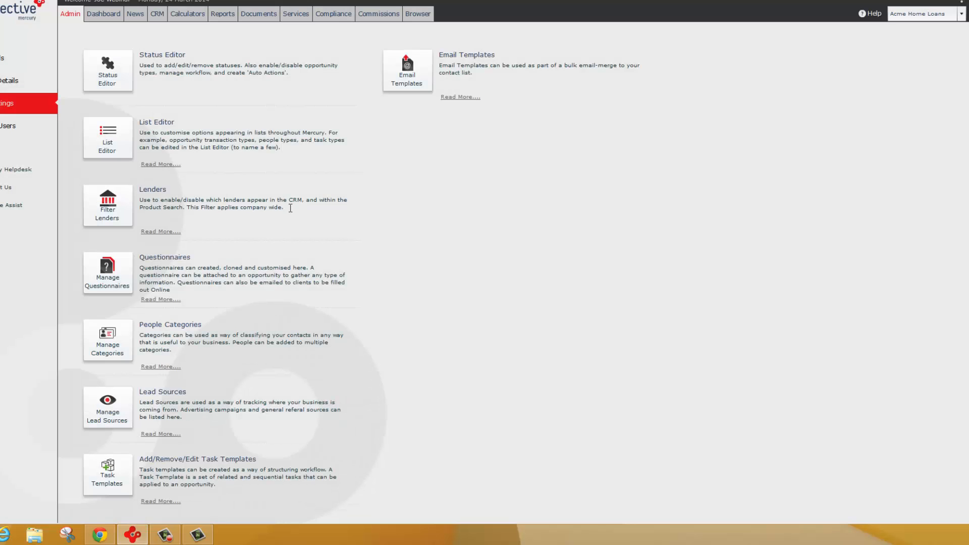
- Review the people categories available for classifying contacts, such as NSW Clients
{"action": "left_click", "coordinate": [114, 343]}
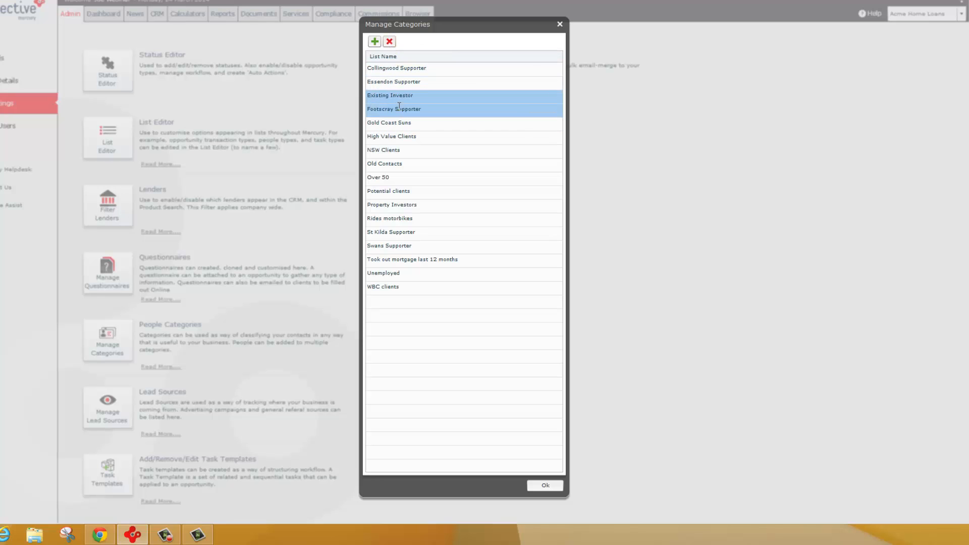
{"action": "left_click", "coordinate": [388, 150]}
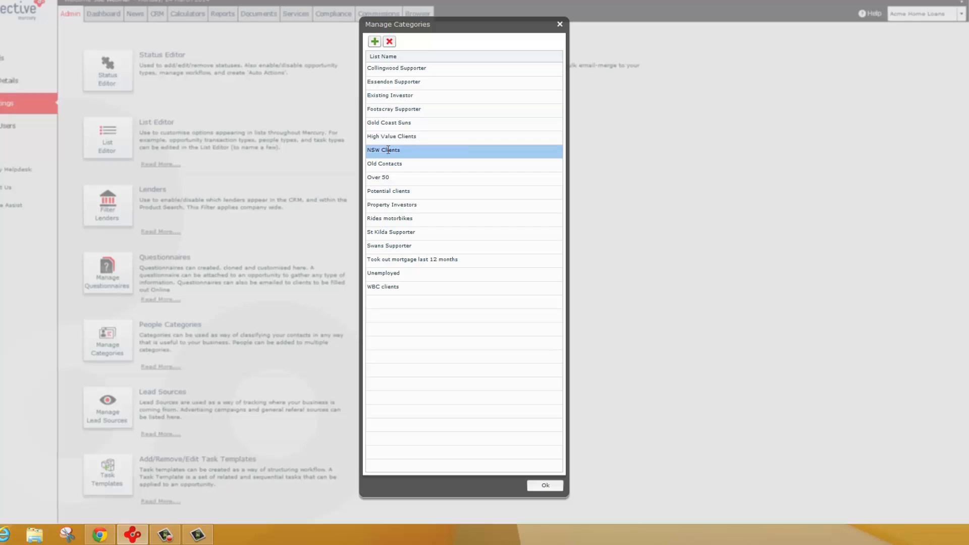
{"action": "left_click", "coordinate": [544, 487]}
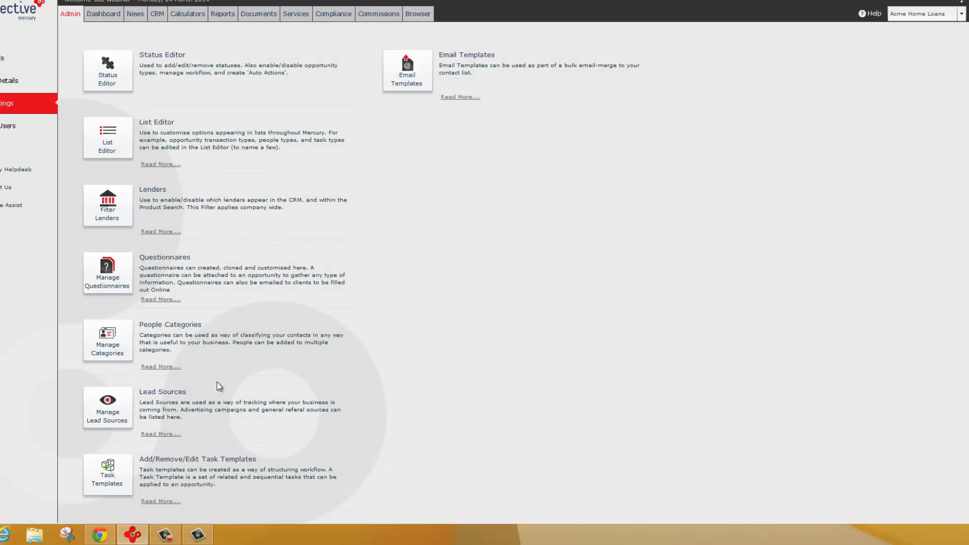
- Review the lead sources, such as Broker Self Generated and Local Real Estate Agent, and the list of task templates
{"action": "left_click", "coordinate": [121, 399]}
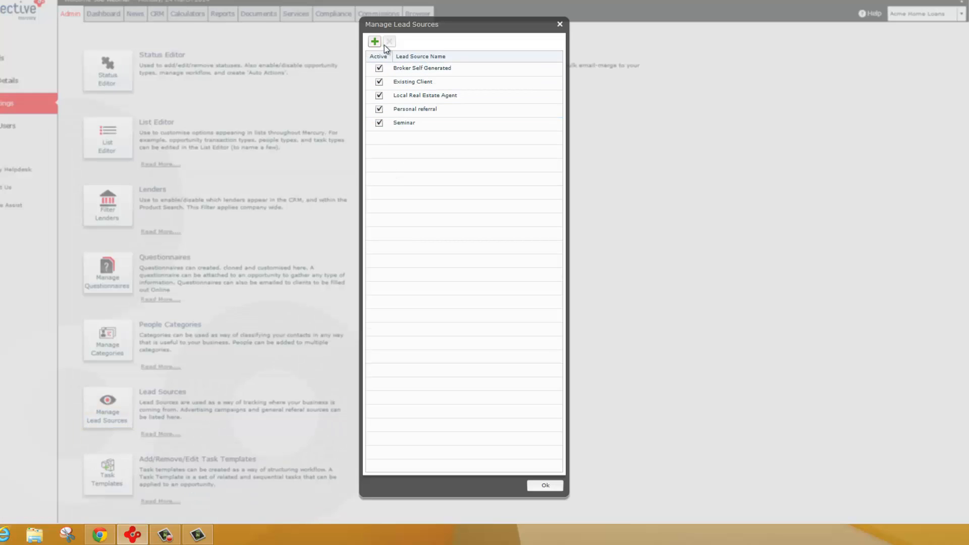
{"action": "left_click", "coordinate": [411, 67]}
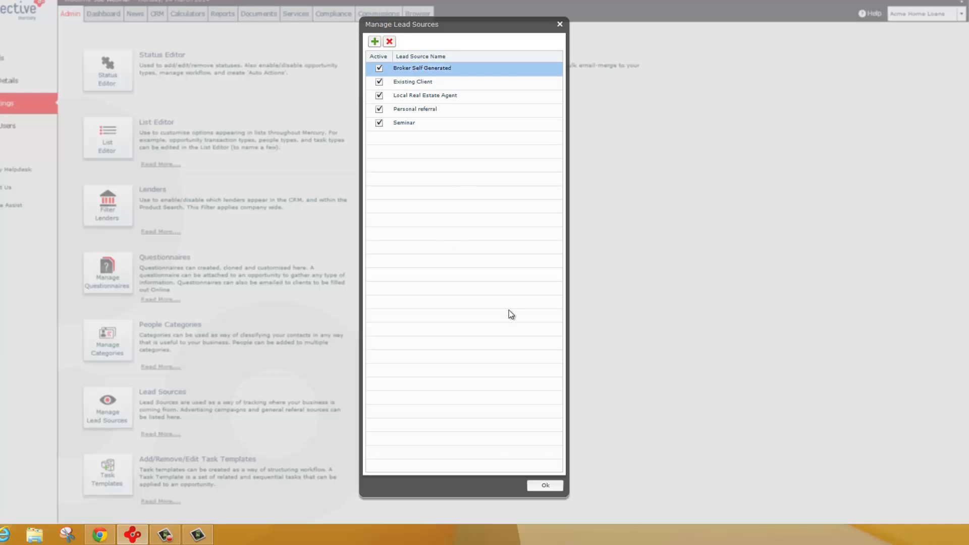
{"action": "left_click", "coordinate": [424, 93], "text": "ctrl"}
{"action": "left_click", "coordinate": [430, 67]}
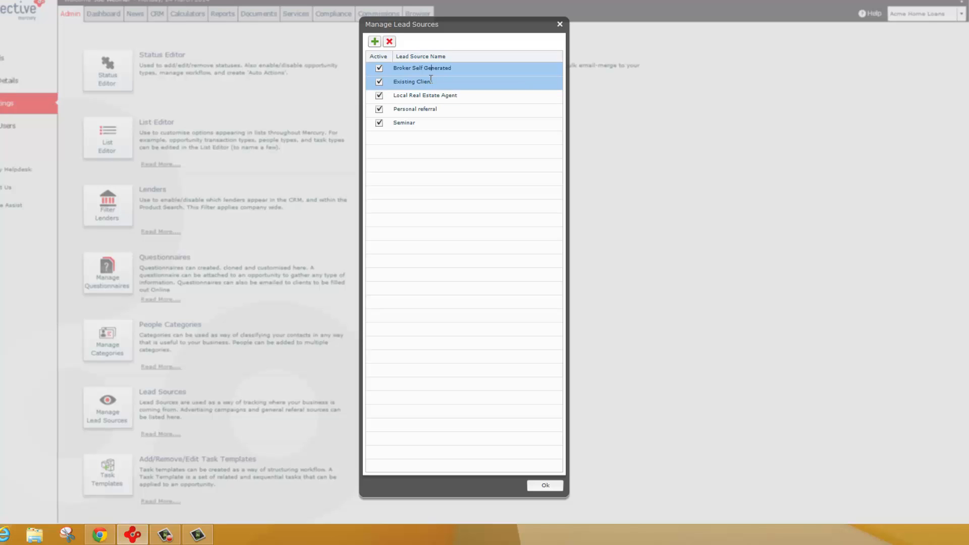
{"action": "left_click", "coordinate": [559, 24]}
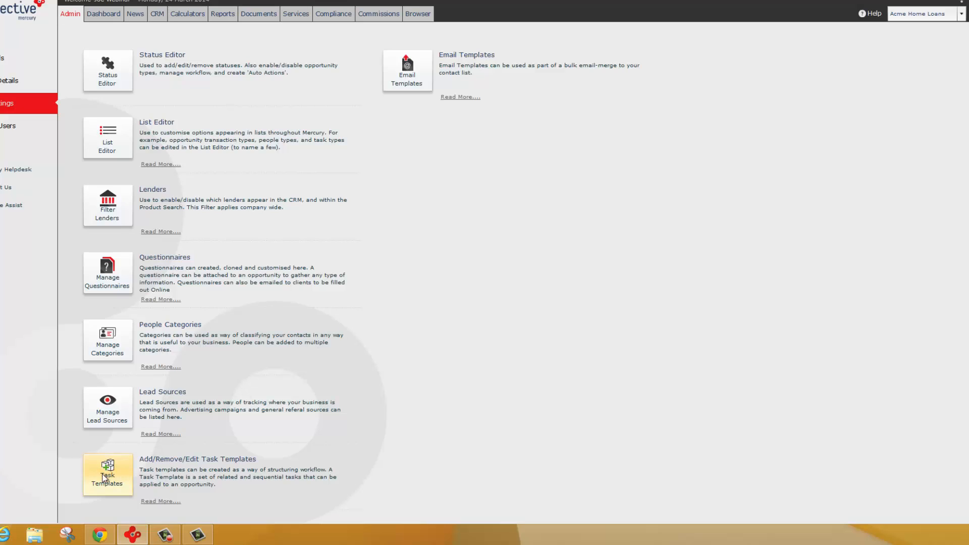
{"action": "left_click", "coordinate": [117, 480]}
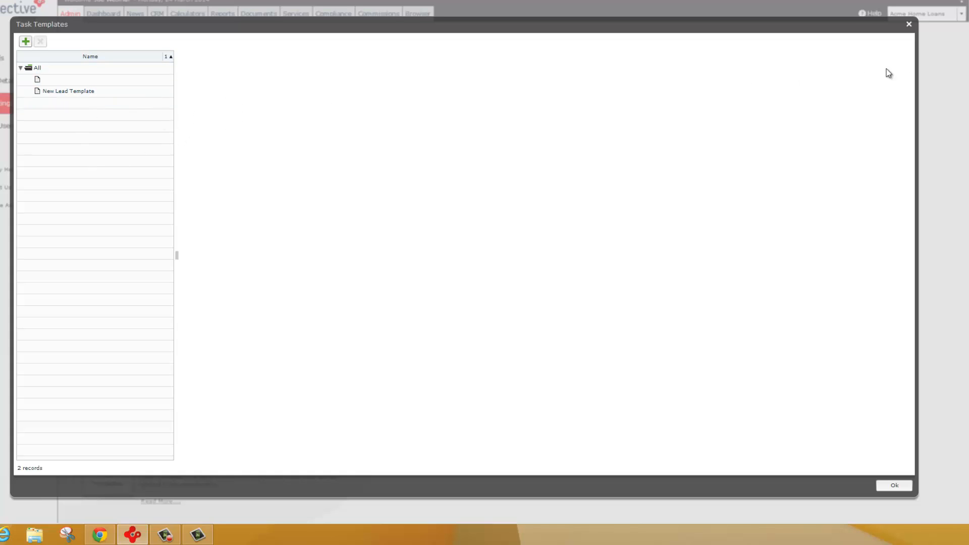
{"action": "left_click", "coordinate": [909, 24]}
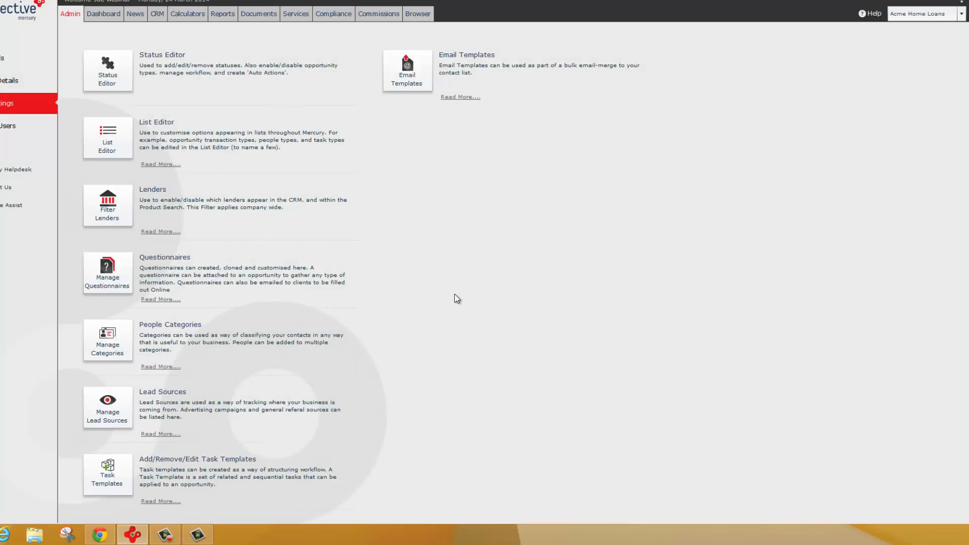
- Examine the Birthday email template's name, subject and body, and the merge tags that can be inserted
{"action": "left_click", "coordinate": [407, 79]}
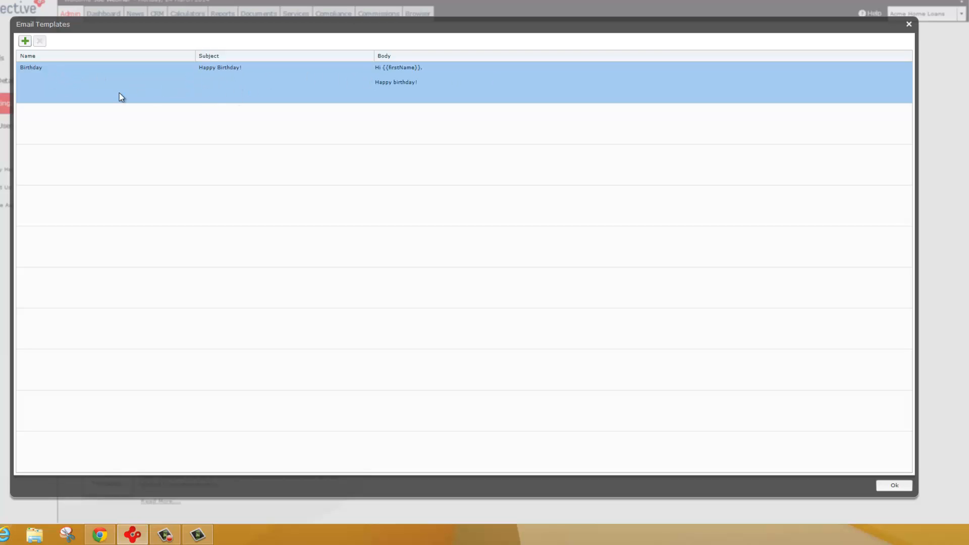
{"action": "double_click", "coordinate": [106, 92]}
{"action": "left_click_drag", "start_coordinate": [146, 72], "coordinate": [102, 70]}
{"action": "left_click_drag", "start_coordinate": [183, 82], "coordinate": [61, 85]}
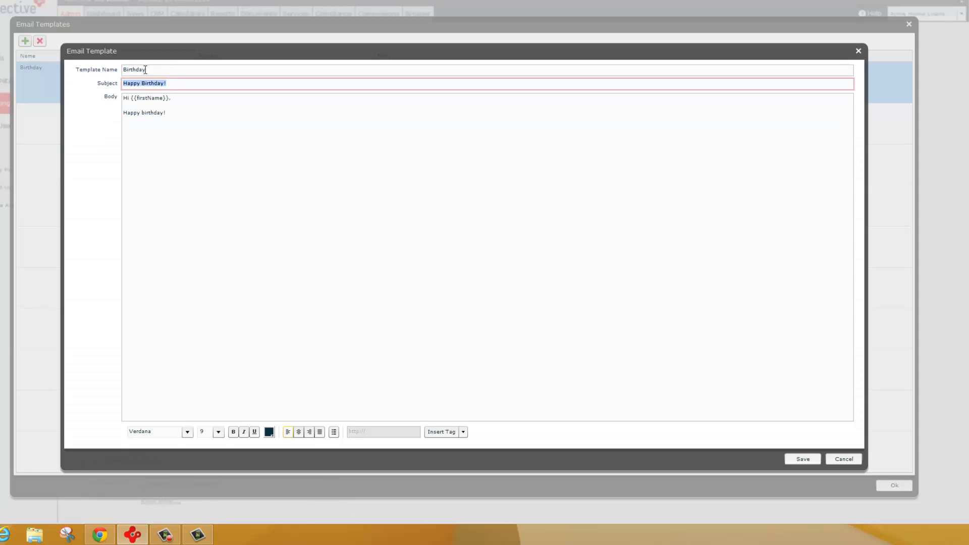
{"action": "left_click_drag", "start_coordinate": [162, 70], "coordinate": [103, 71]}
{"action": "left_click_drag", "start_coordinate": [179, 83], "coordinate": [127, 86]}
{"action": "left_click", "coordinate": [127, 98]}
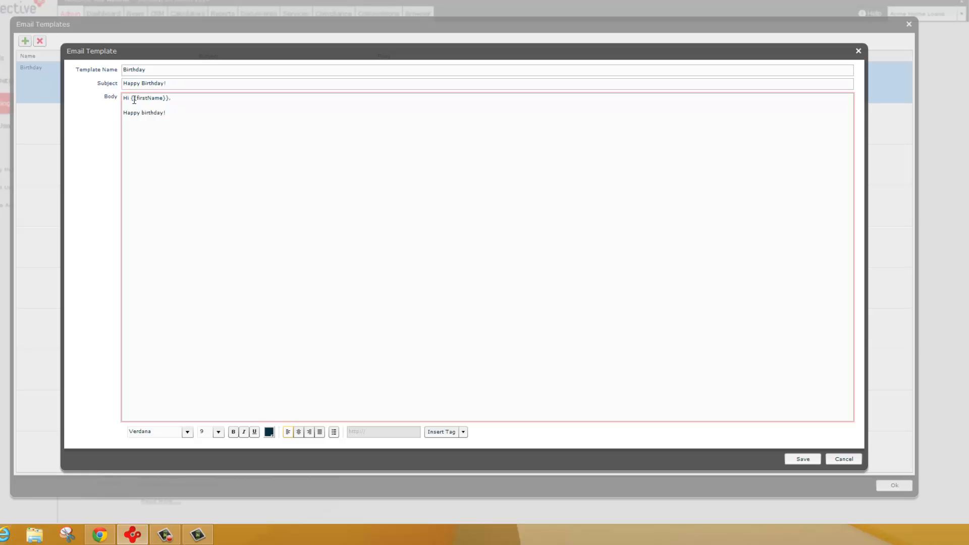
{"action": "left_click", "coordinate": [457, 432]}
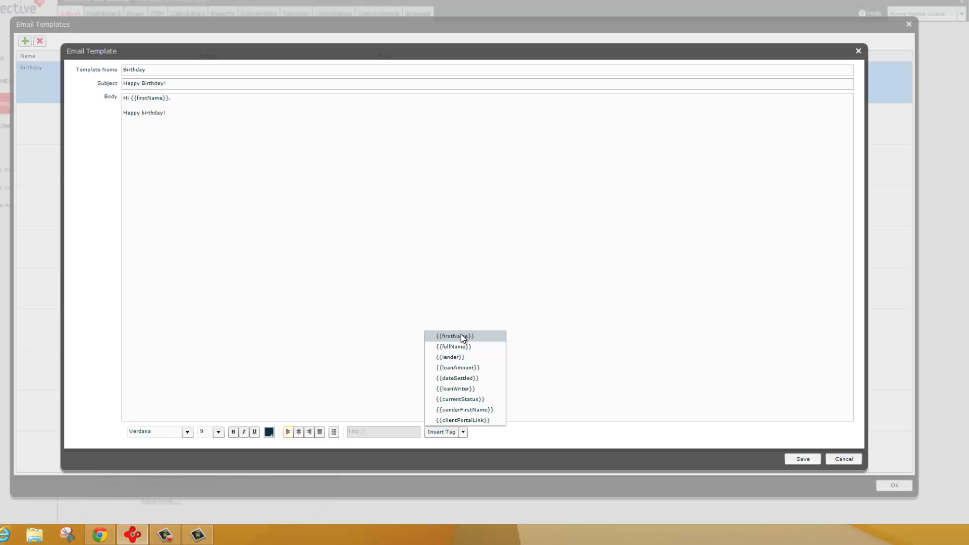
{"action": "left_click", "coordinate": [193, 211]}
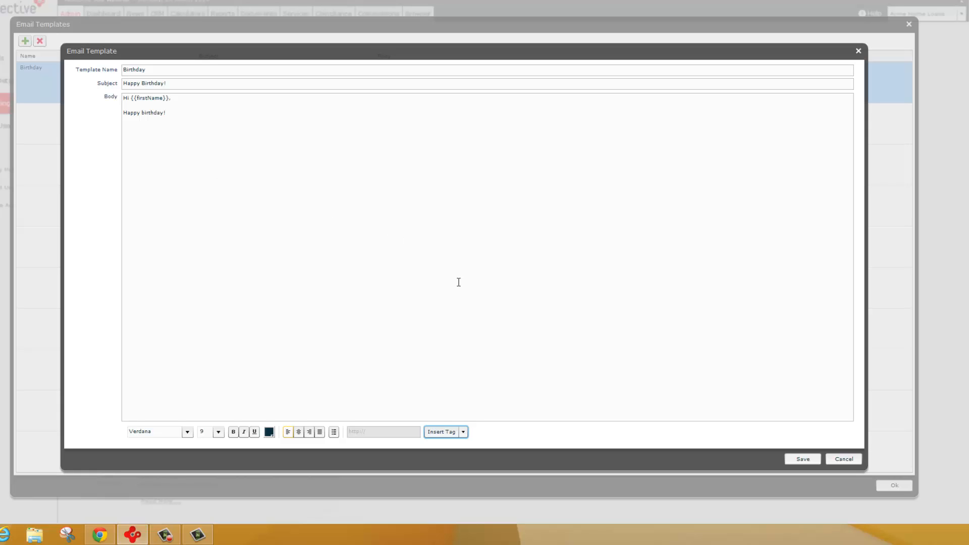
- Leave the email templates unchanged and examine the blank form for creating a Mercury user, including its access options, without saving
{"action": "left_click", "coordinate": [852, 459]}
{"action": "left_click", "coordinate": [894, 485]}
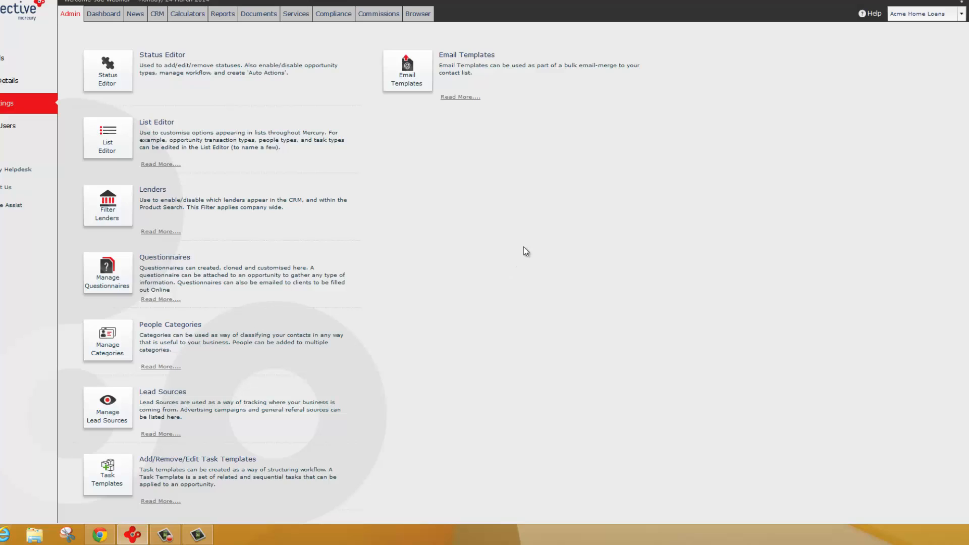
{"action": "left_click", "coordinate": [1, 129]}
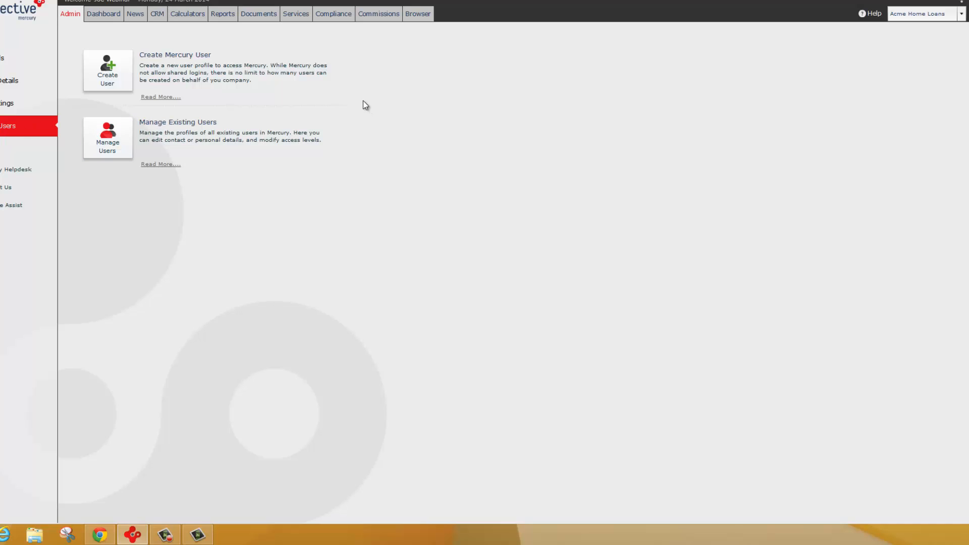
{"action": "left_click", "coordinate": [107, 69]}
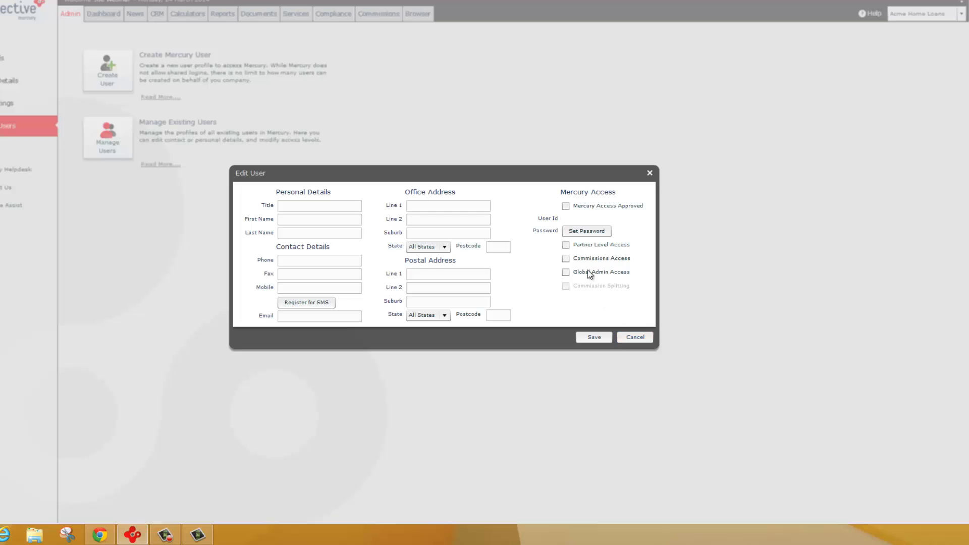
{"action": "left_click", "coordinate": [635, 337]}
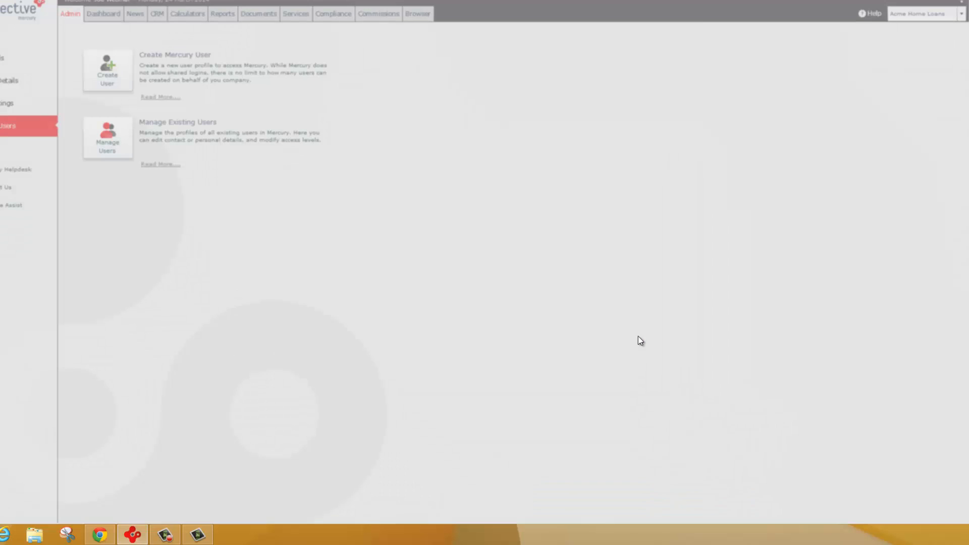
- Examine the profile and Mercury access levels of the second active user in the existing users list without saving
{"action": "left_click", "coordinate": [106, 144]}
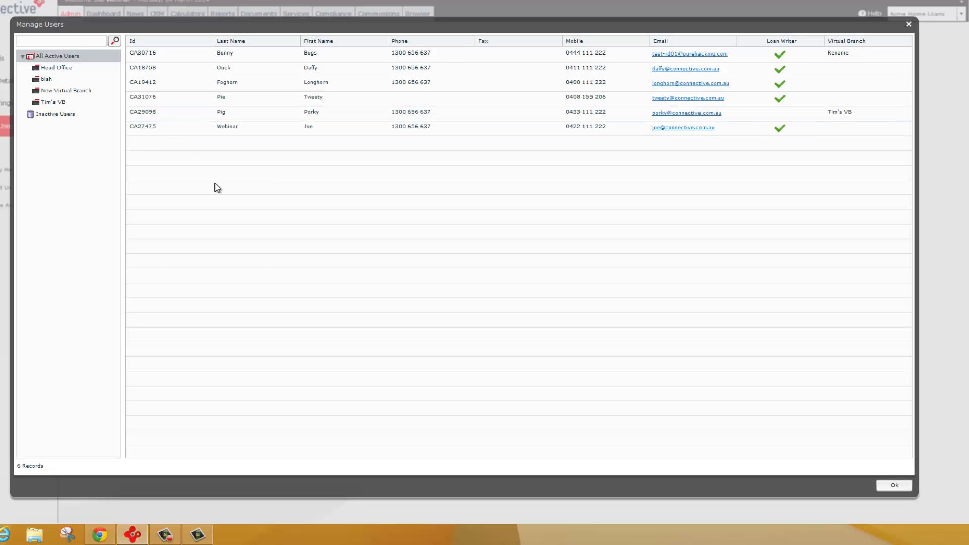
{"action": "double_click", "coordinate": [156, 70]}
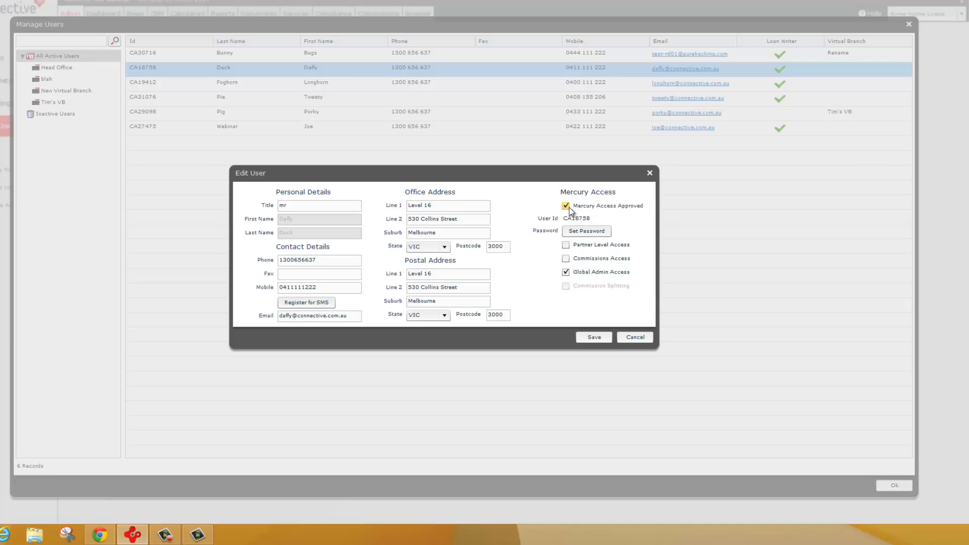
{"action": "left_click", "coordinate": [624, 337]}
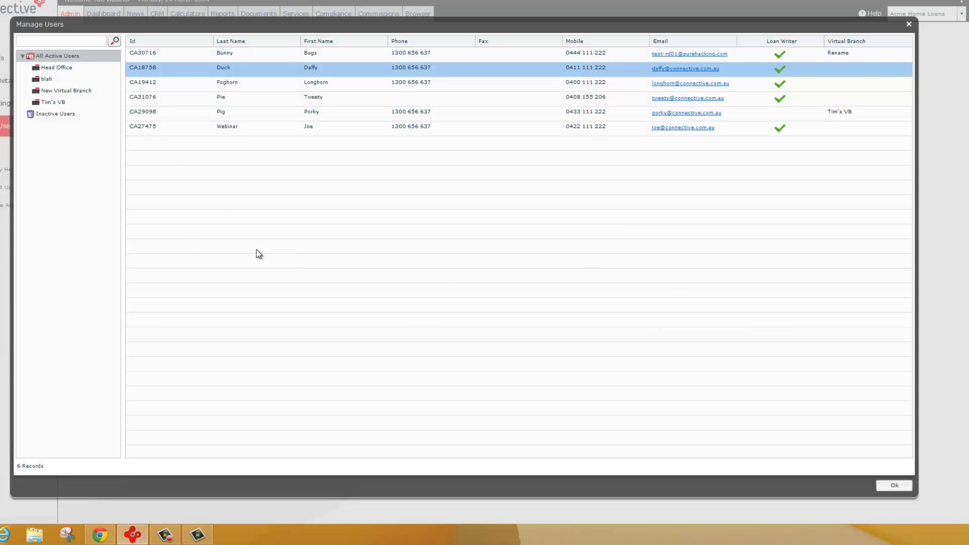
- Examine the inactive user's profile and Mercury access approval setting, and close the user list without changes
{"action": "left_click", "coordinate": [69, 116]}
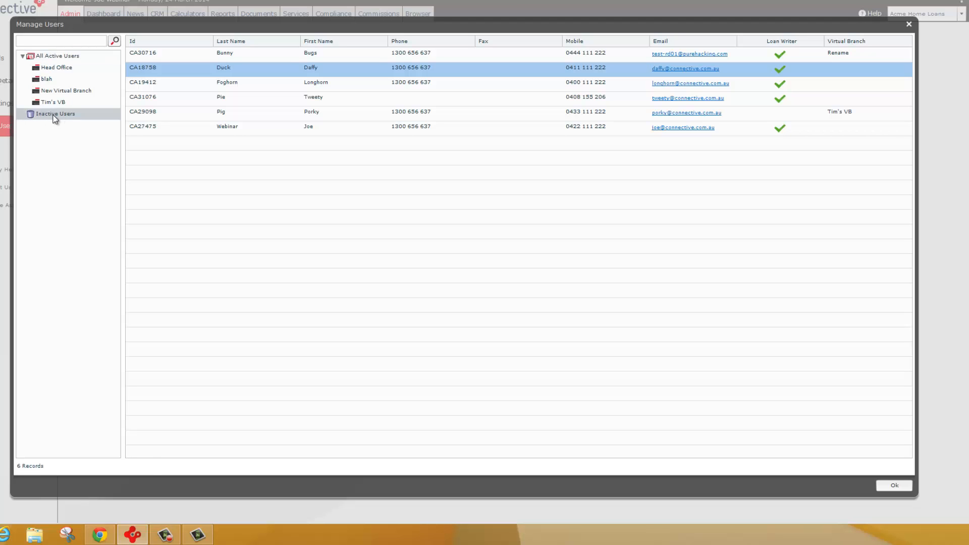
{"action": "left_click", "coordinate": [162, 56]}
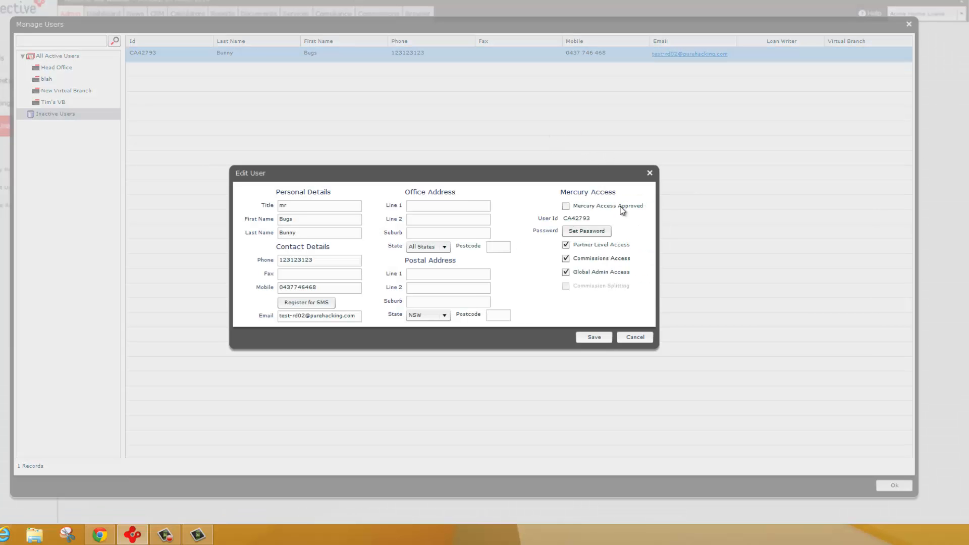
{"action": "left_click", "coordinate": [649, 173]}
{"action": "left_click", "coordinate": [892, 484]}
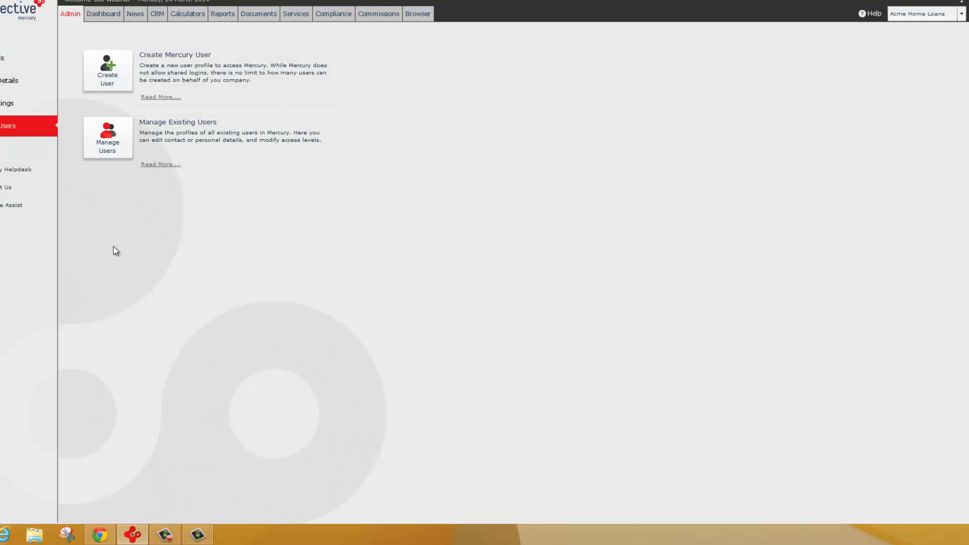
- Review the data tools' contact import form and the import history with its rollback option
{"action": "left_click", "coordinate": [3, 153]}
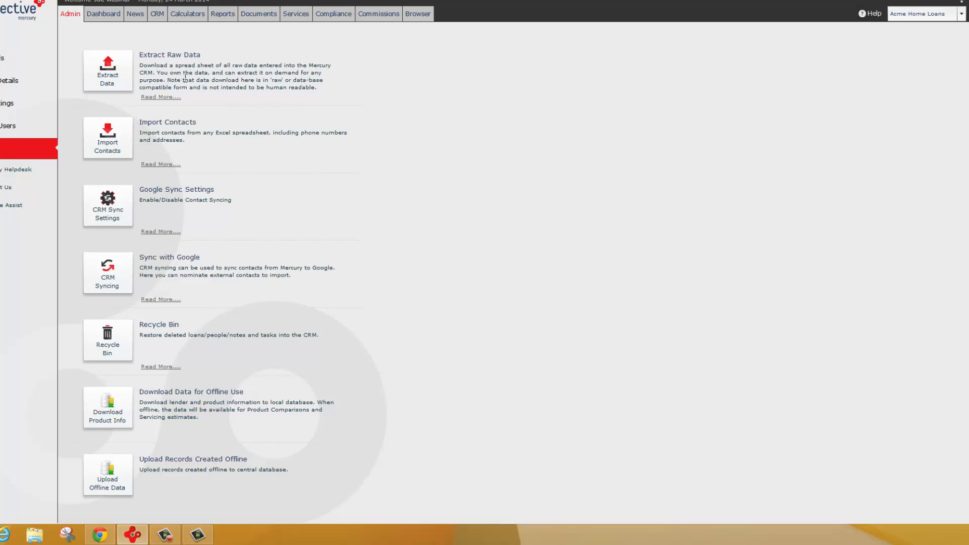
{"action": "left_click", "coordinate": [107, 147]}
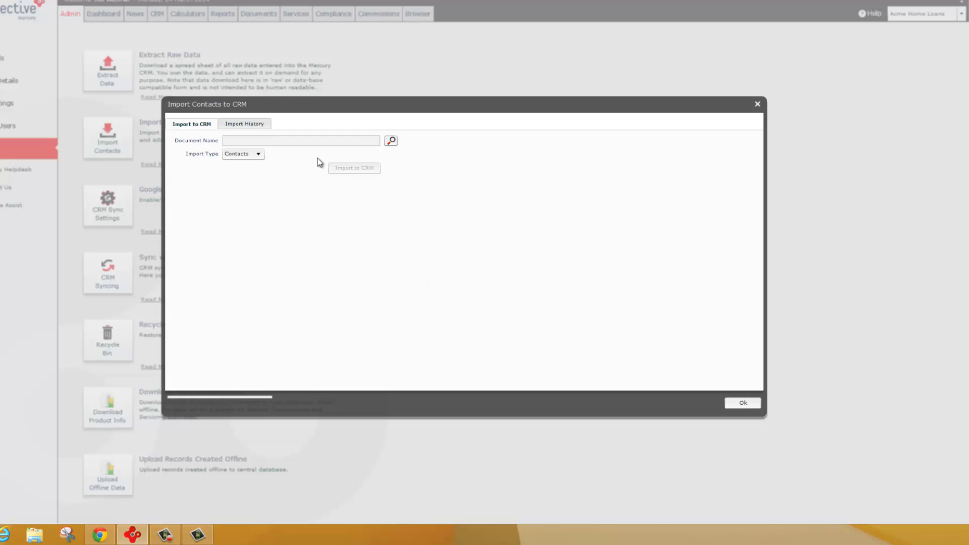
{"action": "left_click", "coordinate": [244, 124]}
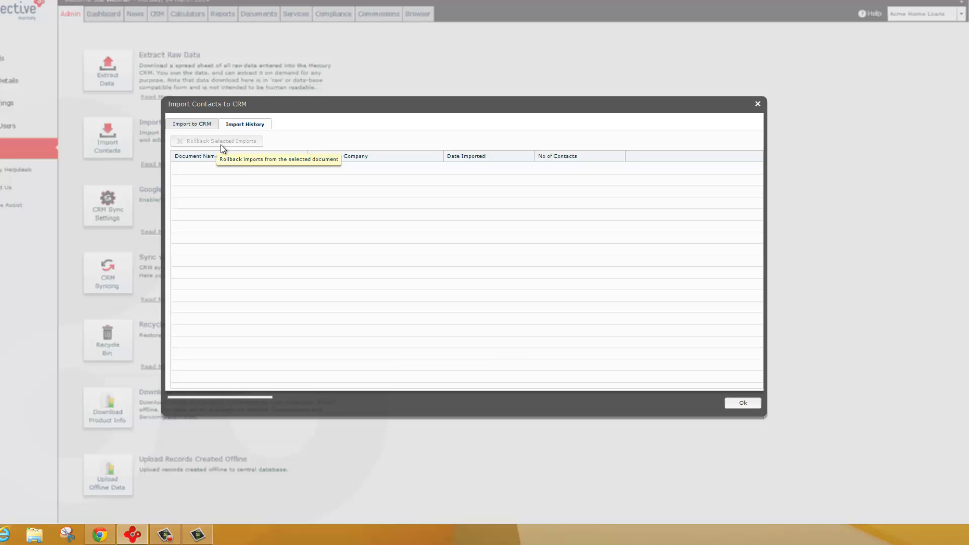
{"action": "left_click", "coordinate": [758, 105]}
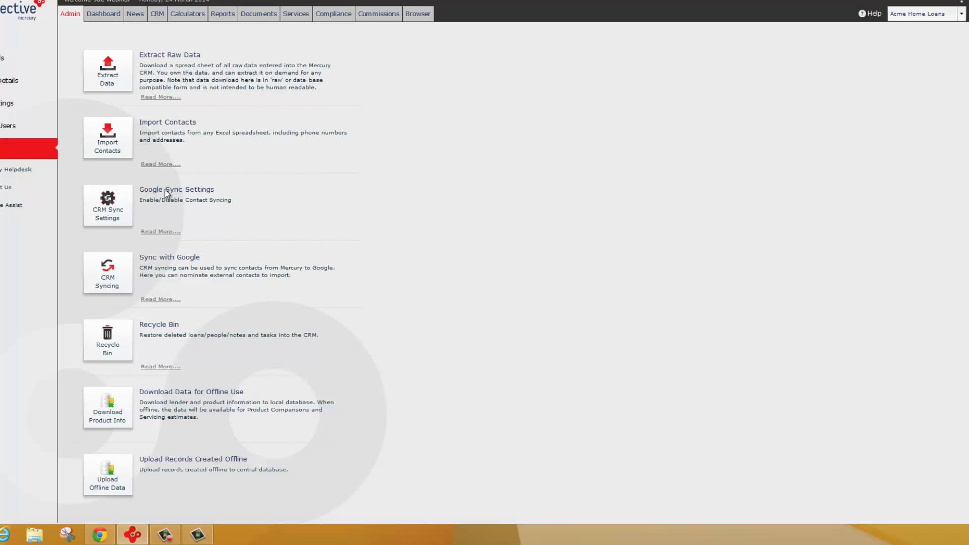
- Look at the calendar and contact syncing settings and the Google contact import list for CRM syncing
{"action": "left_click", "coordinate": [111, 272]}
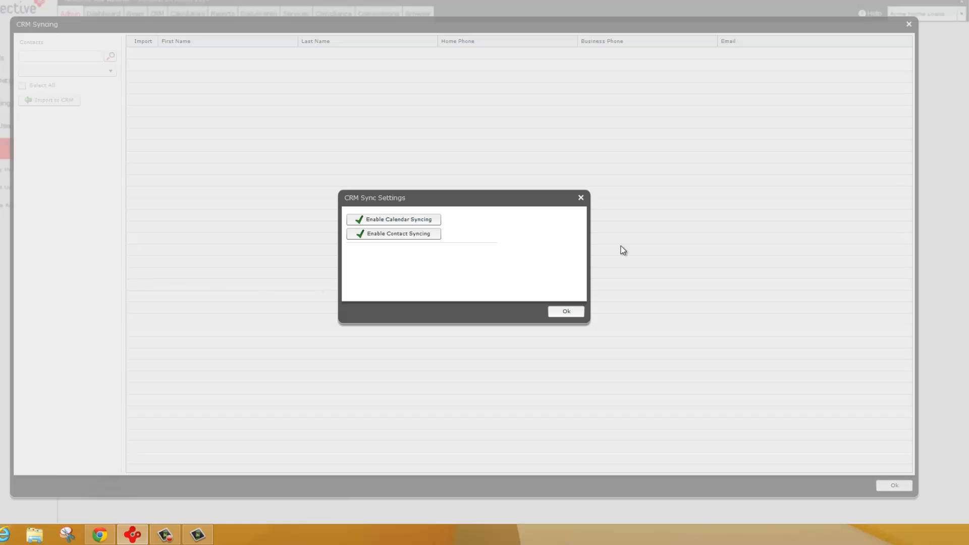
{"action": "left_click", "coordinate": [580, 197]}
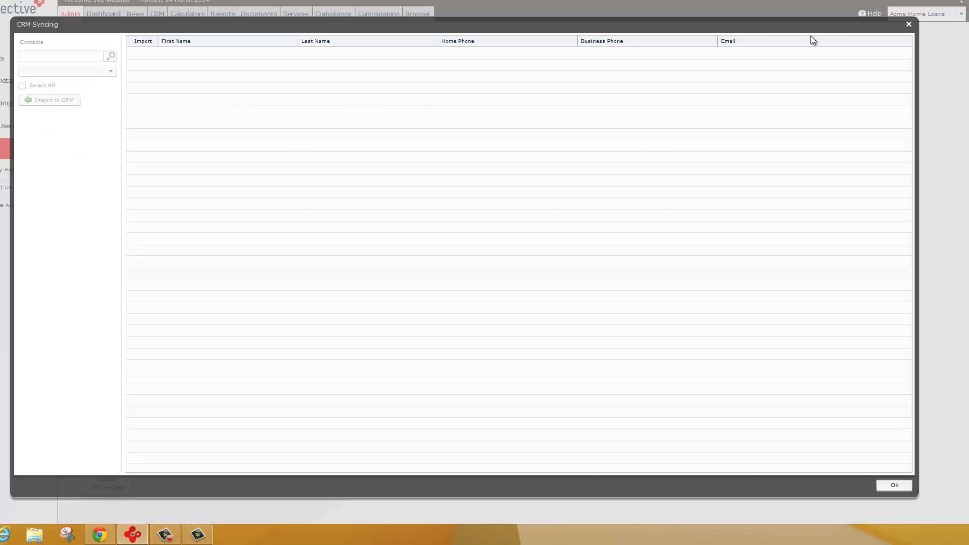
{"action": "left_click", "coordinate": [909, 24]}
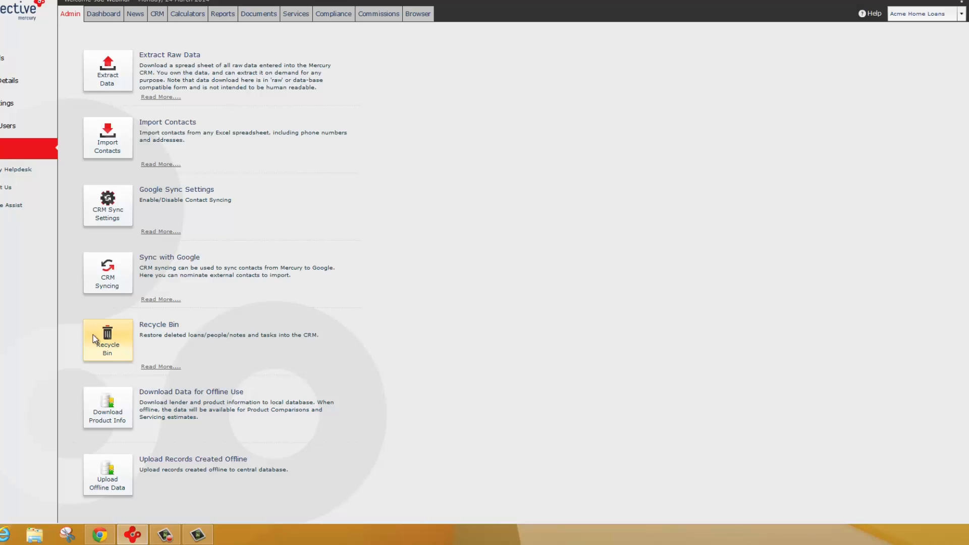
- Restore the deleted AIP opportunity showing 2327 days, with source Loan Pro, from the Recycle Bin
{"action": "left_click", "coordinate": [109, 335]}
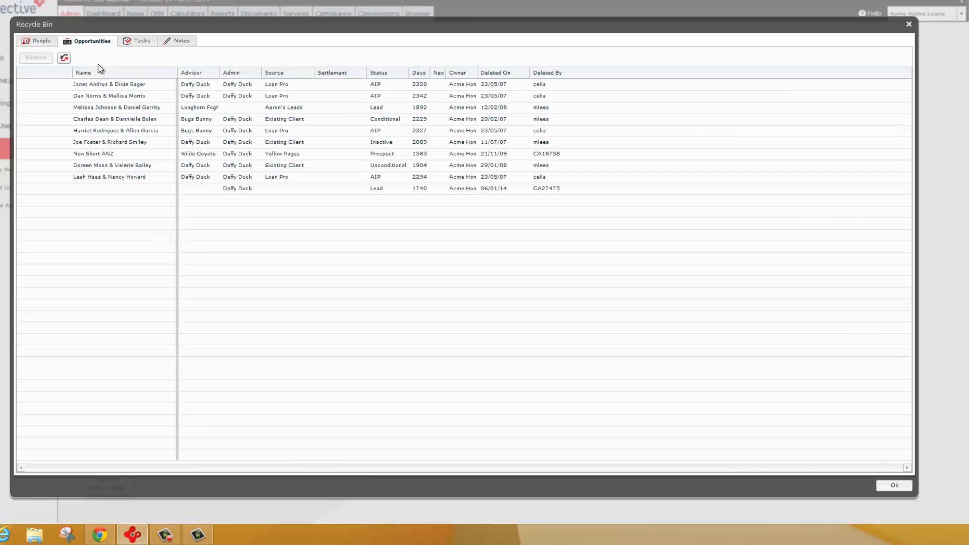
{"action": "left_click", "coordinate": [83, 129]}
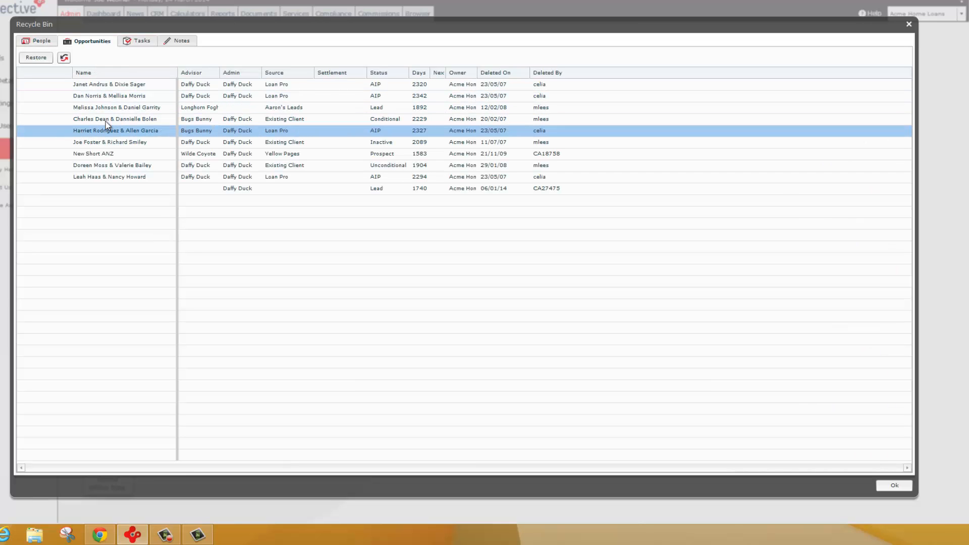
{"action": "left_click", "coordinate": [37, 60]}
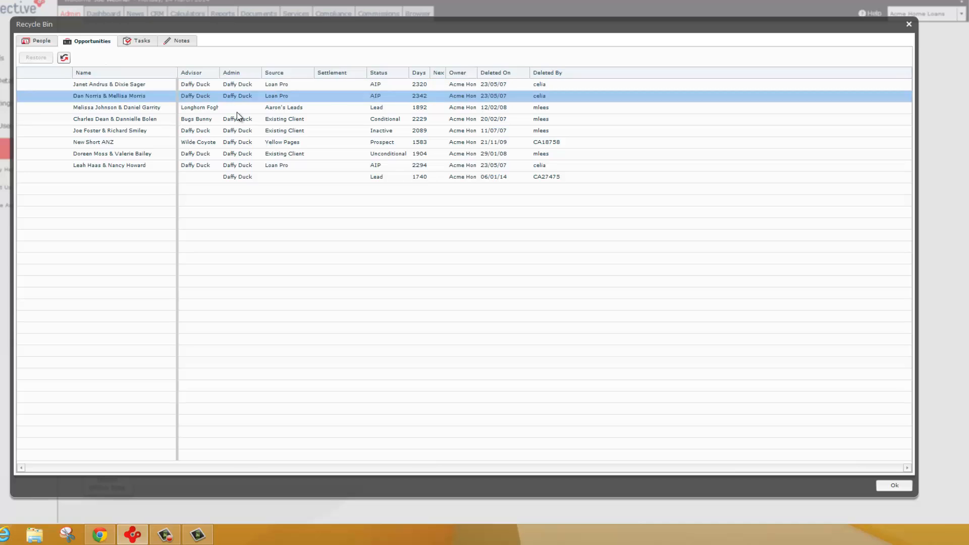
{"action": "left_click", "coordinate": [138, 130]}
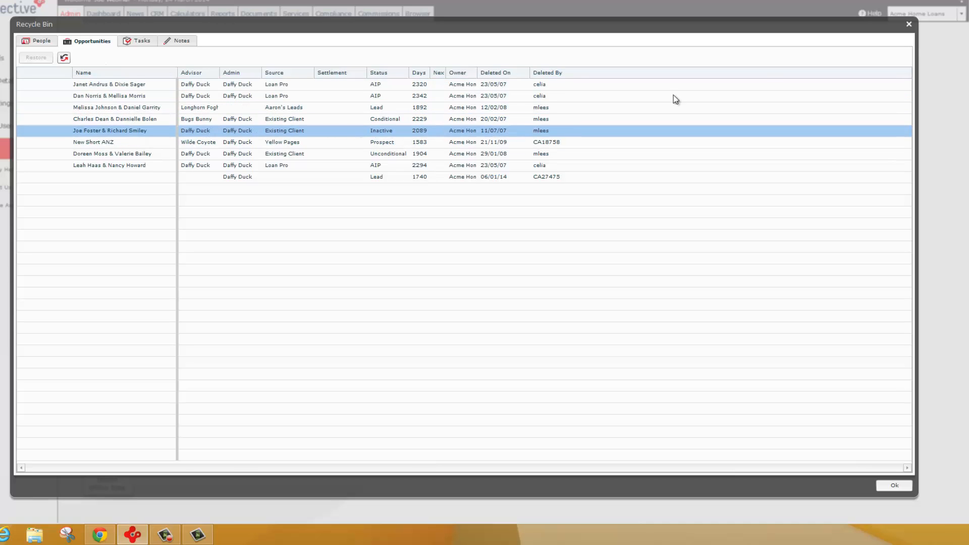
{"action": "left_click", "coordinate": [895, 485]}
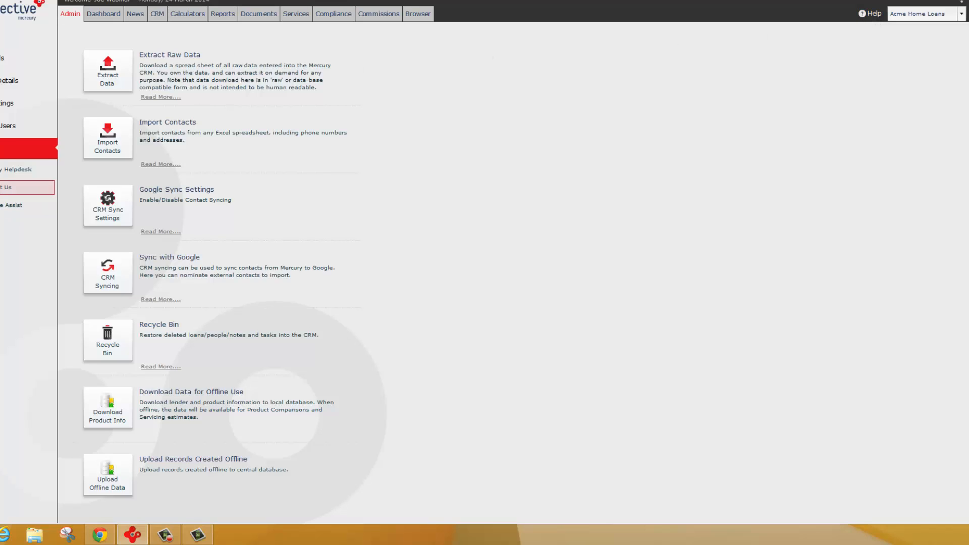
- Review the Contact Us office details and the Sales Agents, Directors and Registration/Accreditations contact sections
{"action": "left_click", "coordinate": [104, 151]}
{"action": "left_click", "coordinate": [2, 191]}
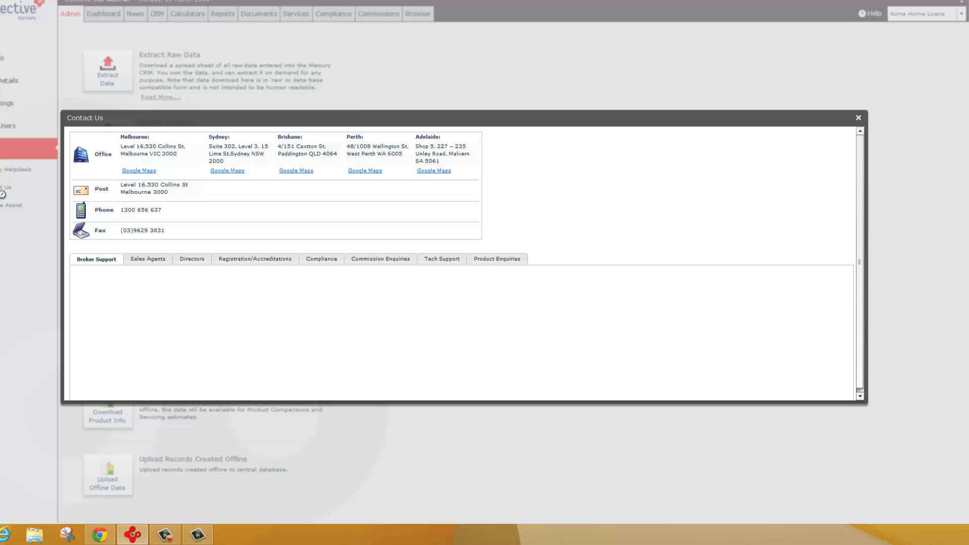
{"action": "left_click", "coordinate": [135, 260]}
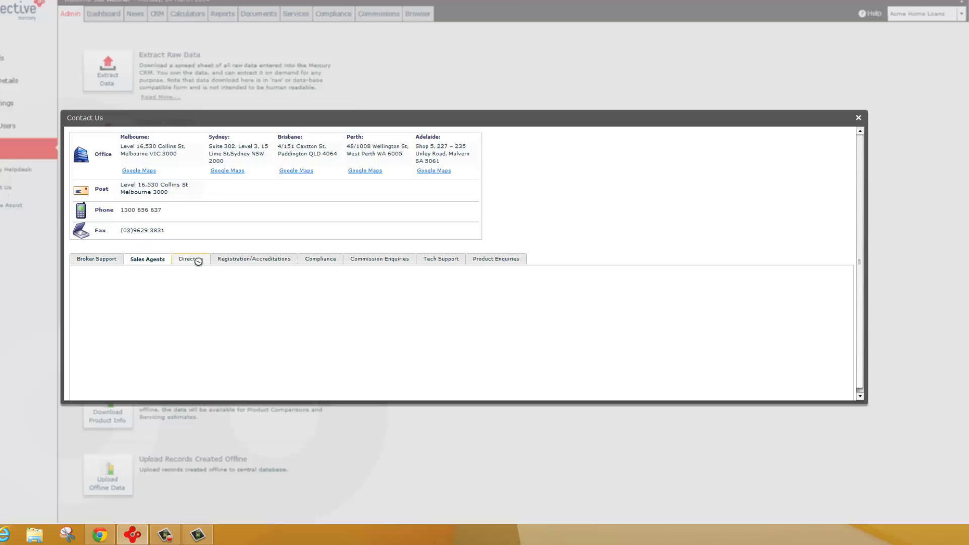
{"action": "left_click", "coordinate": [193, 259]}
{"action": "left_click", "coordinate": [242, 259]}
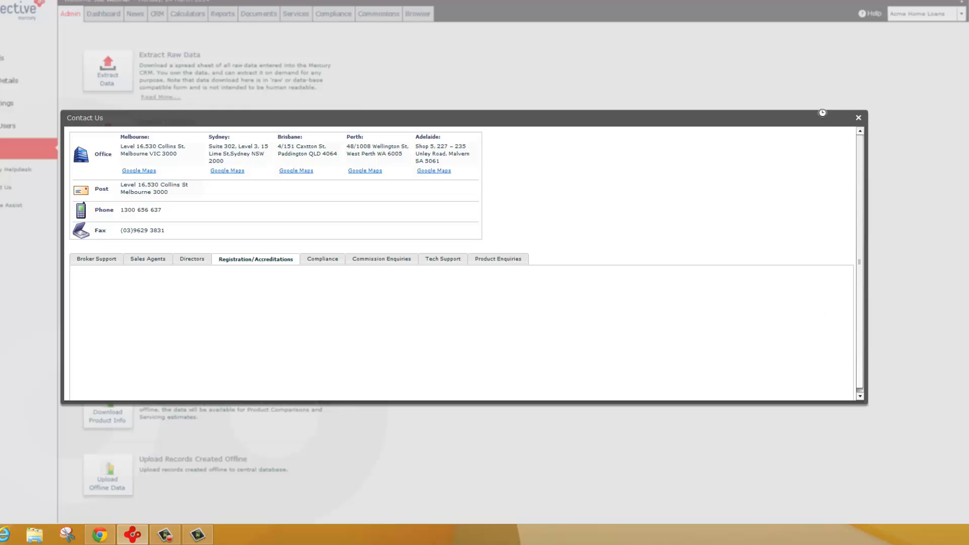
{"action": "left_click", "coordinate": [857, 116]}
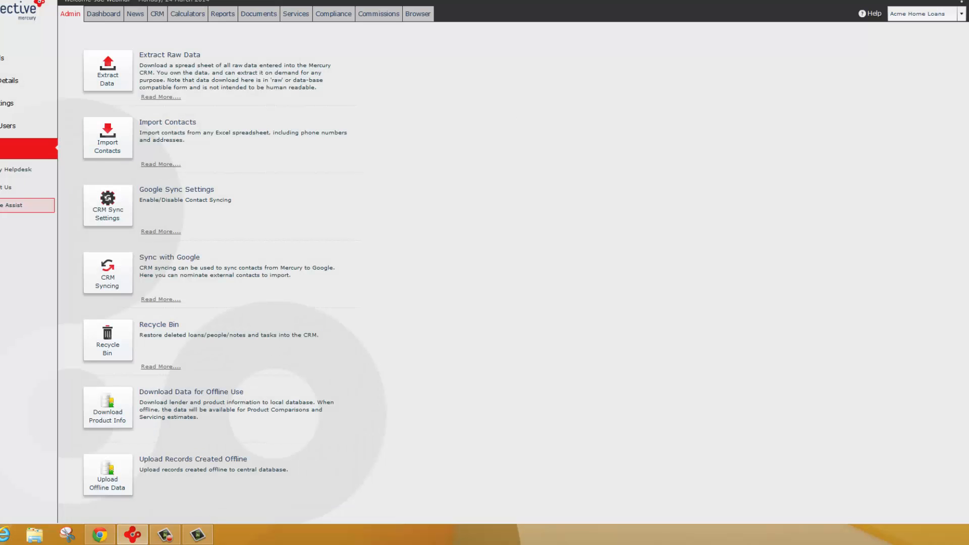